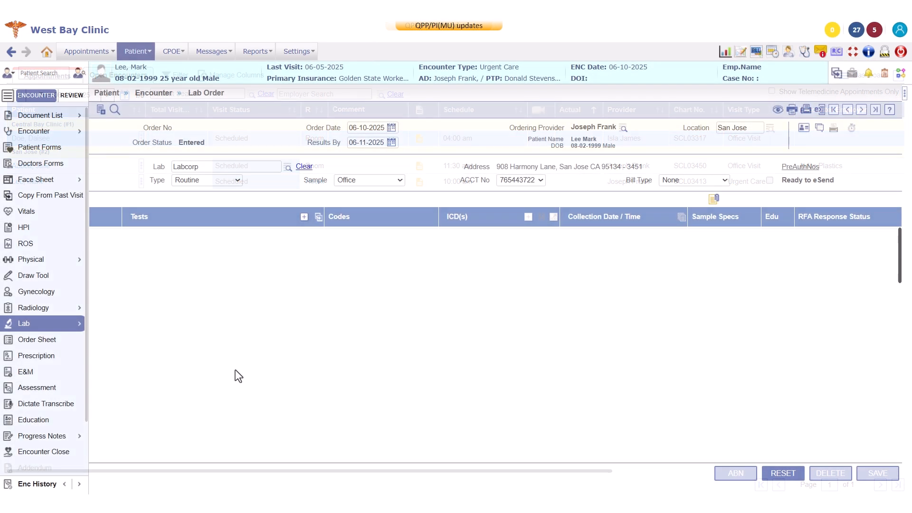
Step: Start a new blank lab order and check the patient's existing lab orders
mouse_move(62, 328)
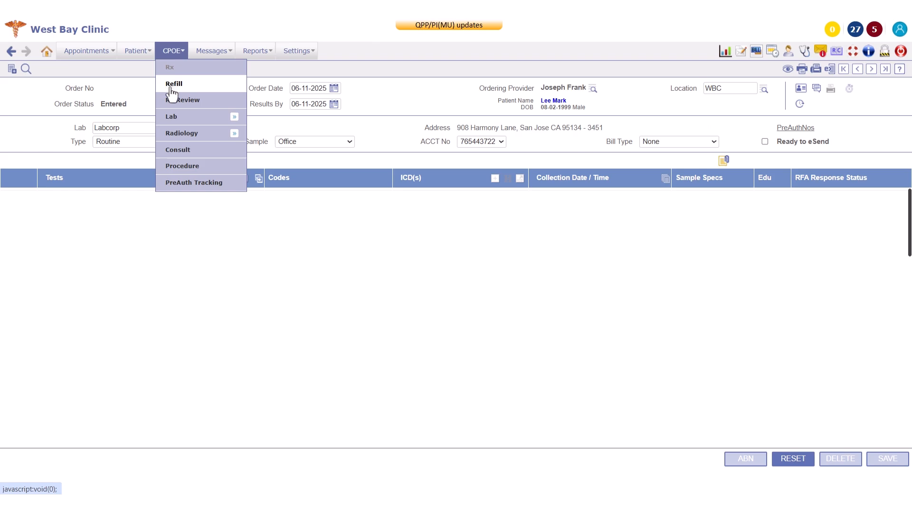
mouse_move(173, 123)
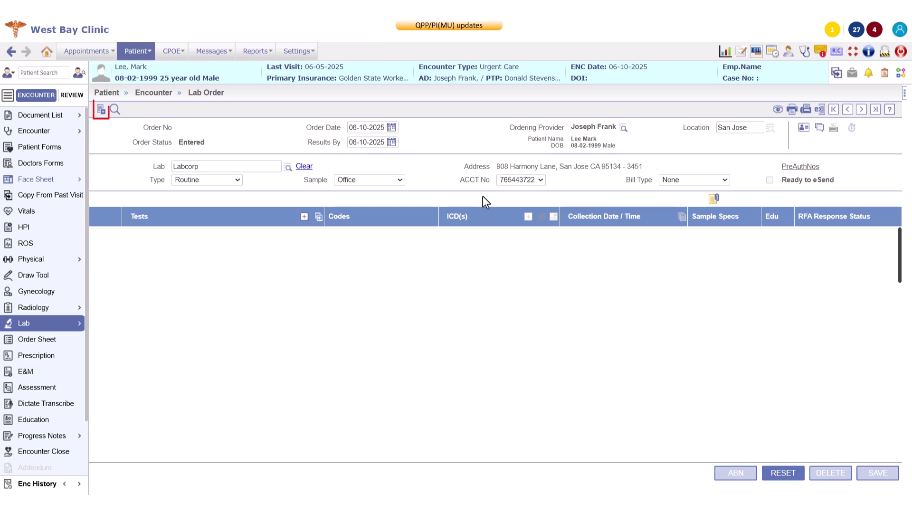
click(101, 112)
click(115, 111)
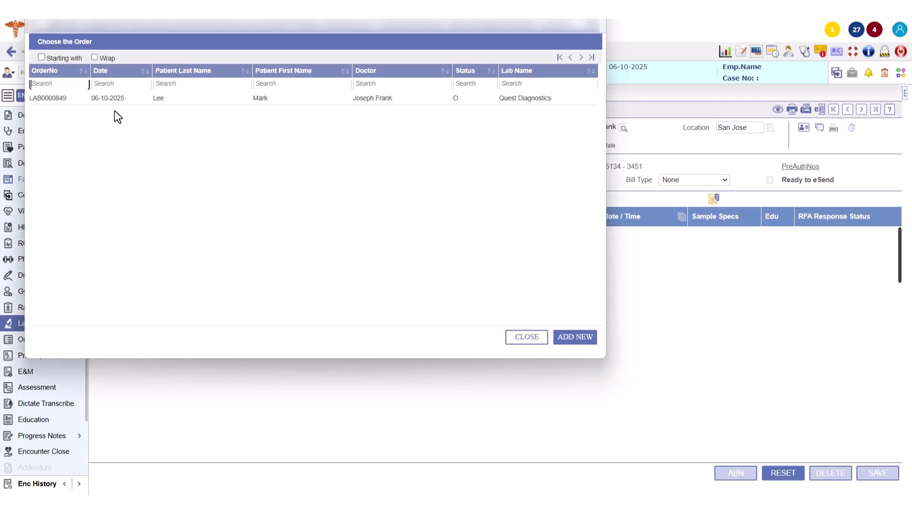
click(525, 338)
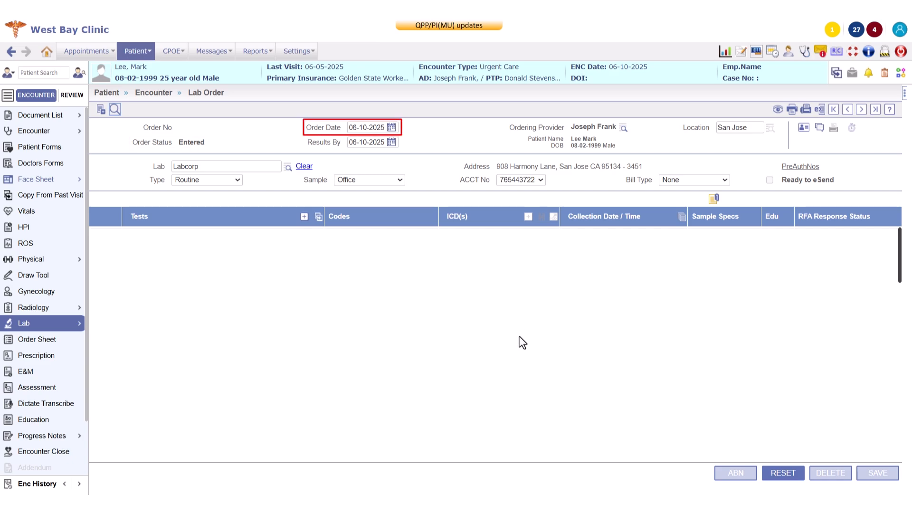
Step: Keep the order date at 06-10-2025 and set results due by 06-16-2025
click(392, 127)
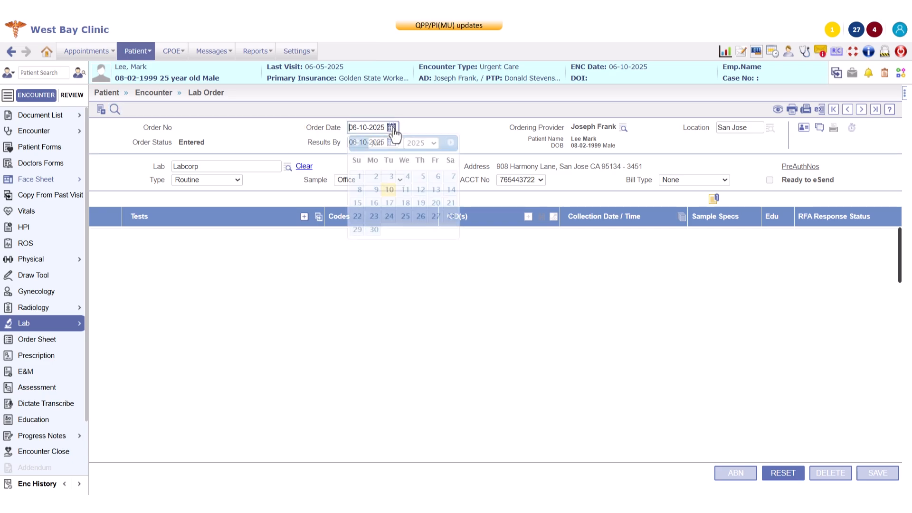
click(389, 190)
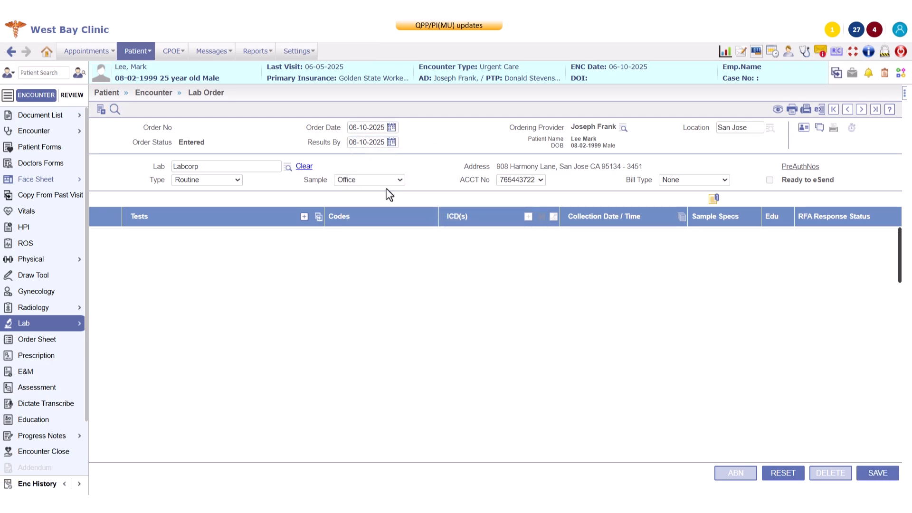
click(393, 144)
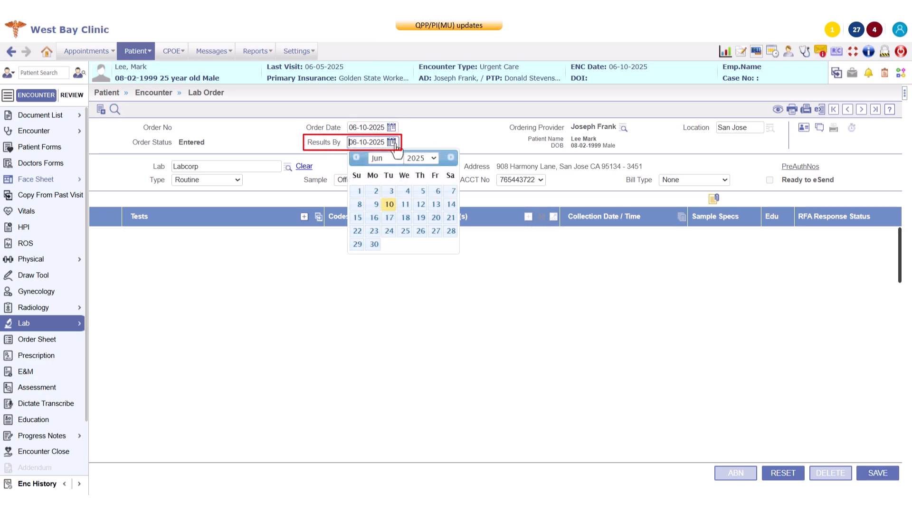
click(374, 219)
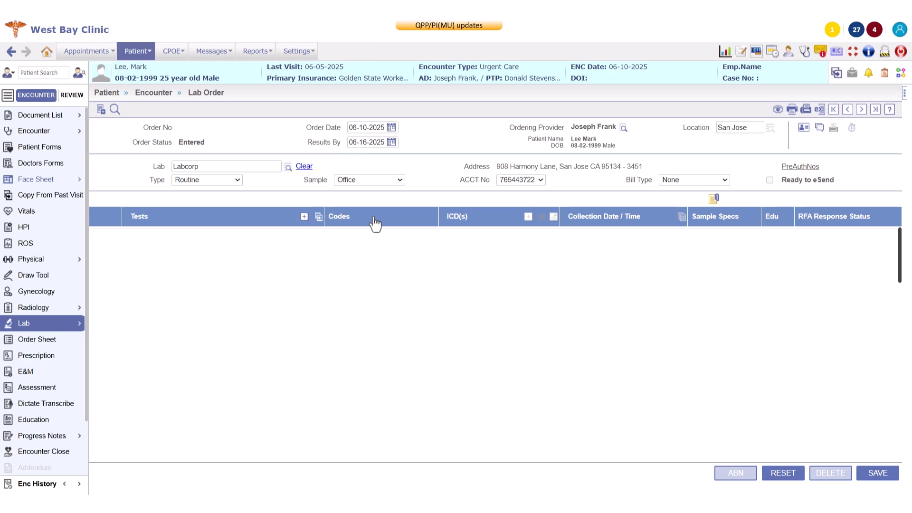
Step: Leave the ordering provider unchanged and choose Quest Diagnostics as the performing lab
click(623, 128)
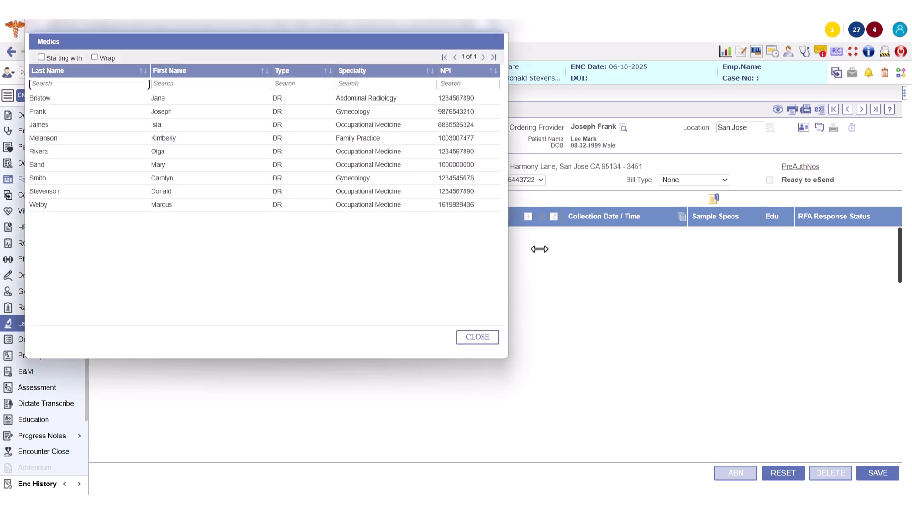
click(481, 338)
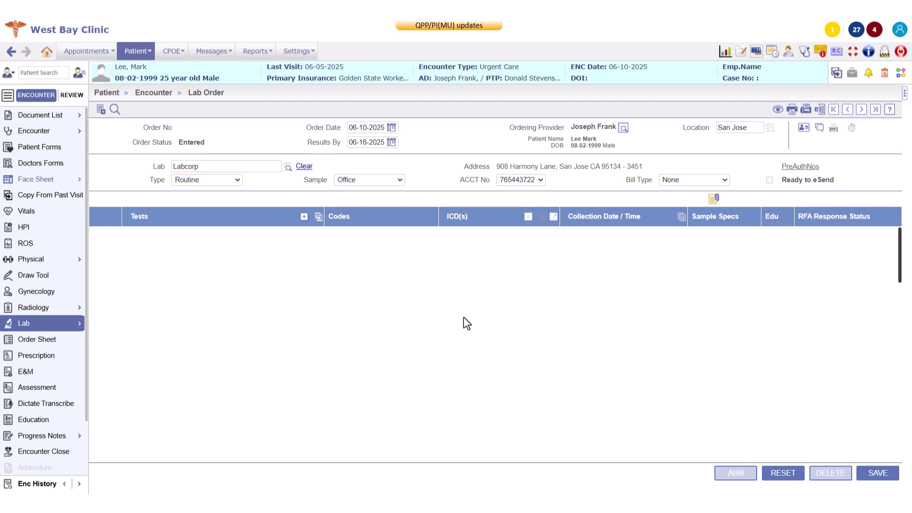
click(289, 169)
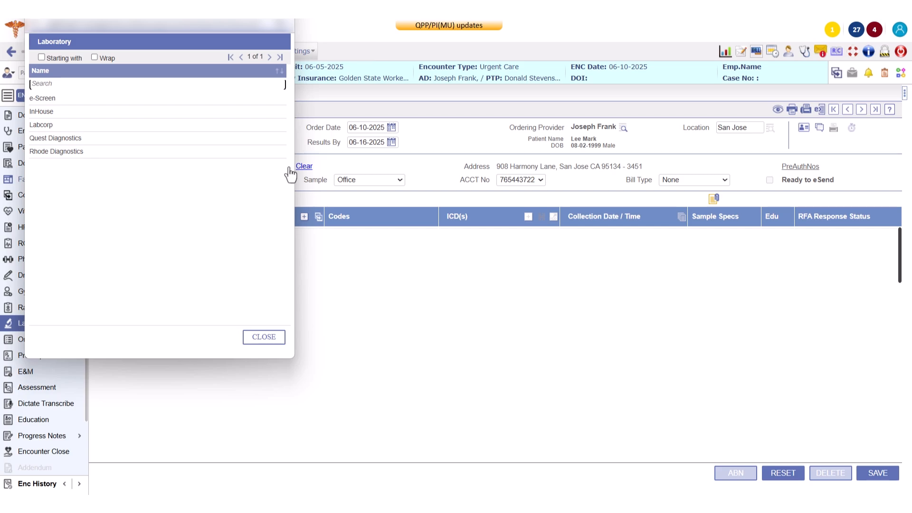
click(268, 139)
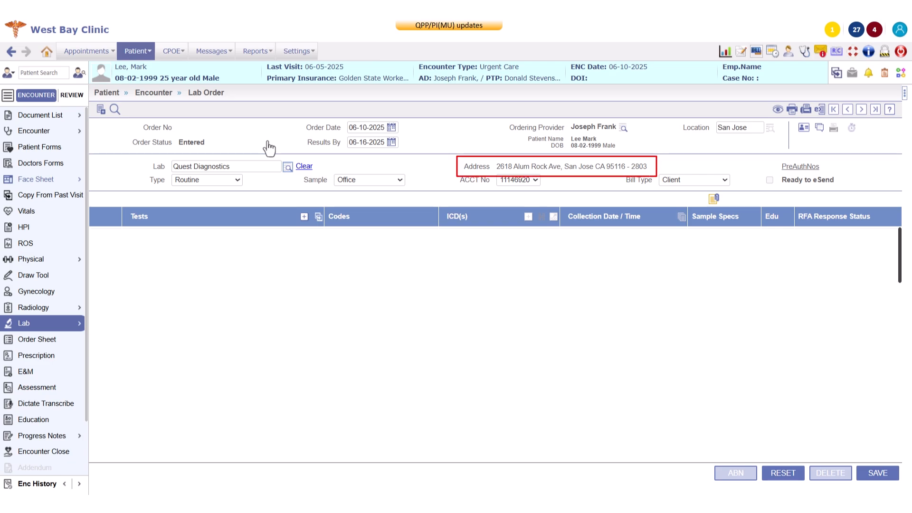
click(215, 181)
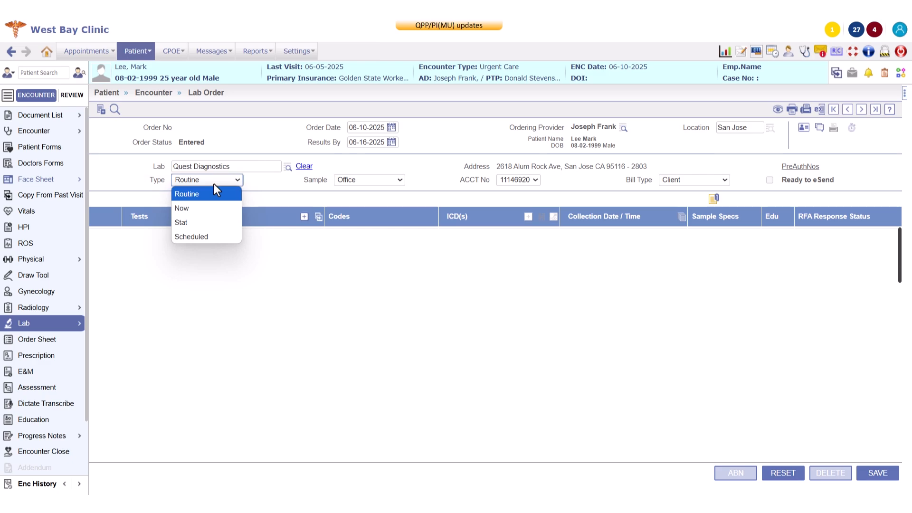
click(213, 194)
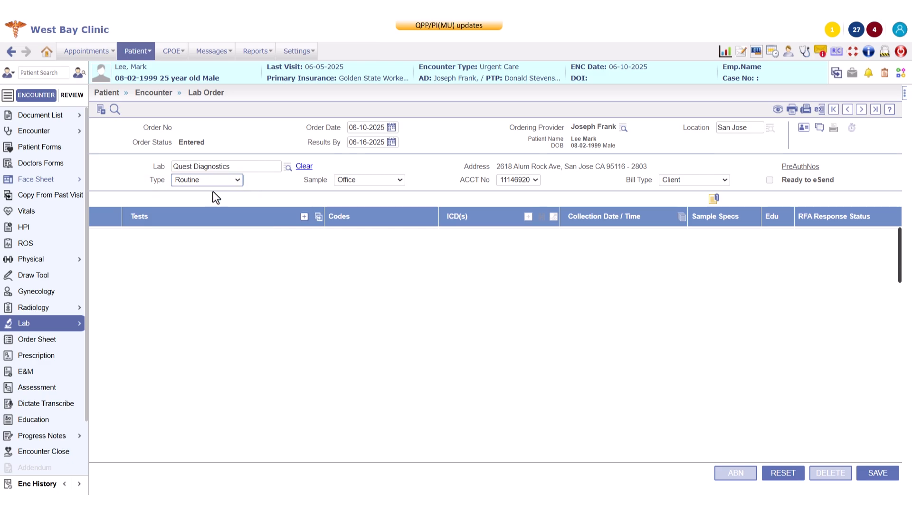
click(378, 183)
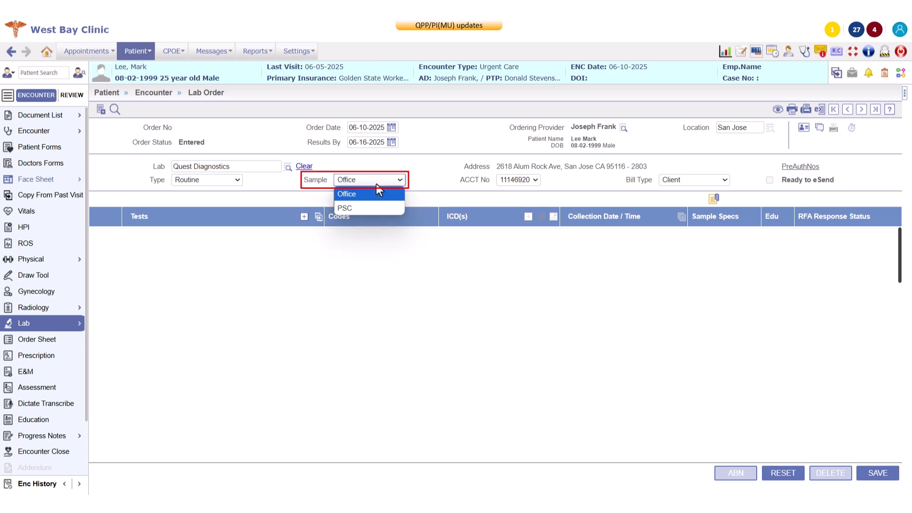
click(379, 192)
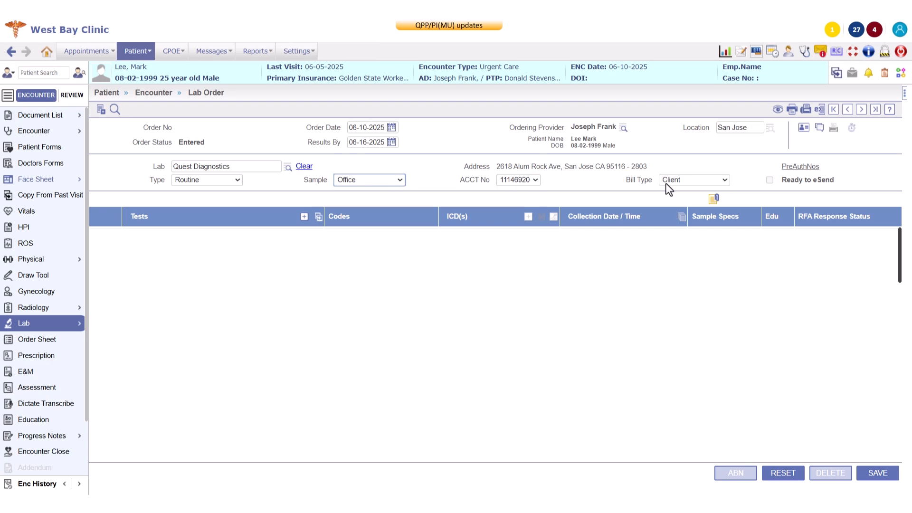
click(694, 182)
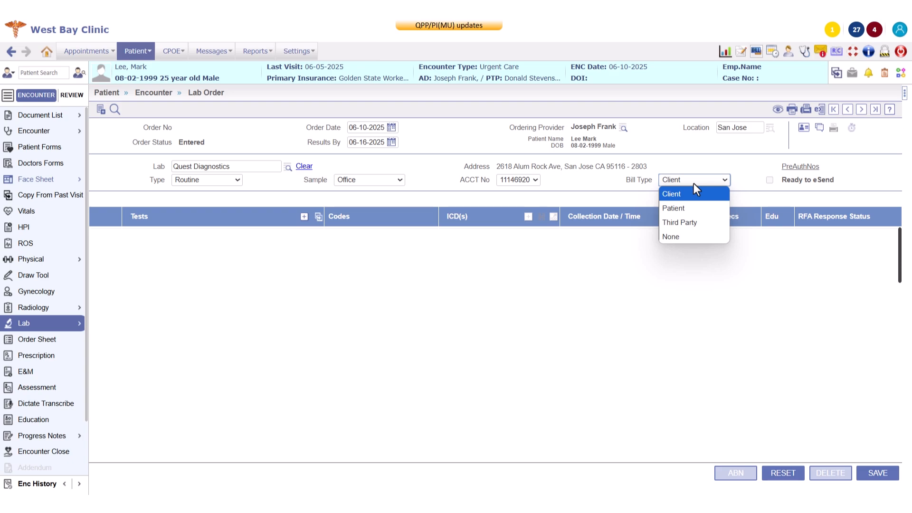
click(694, 184)
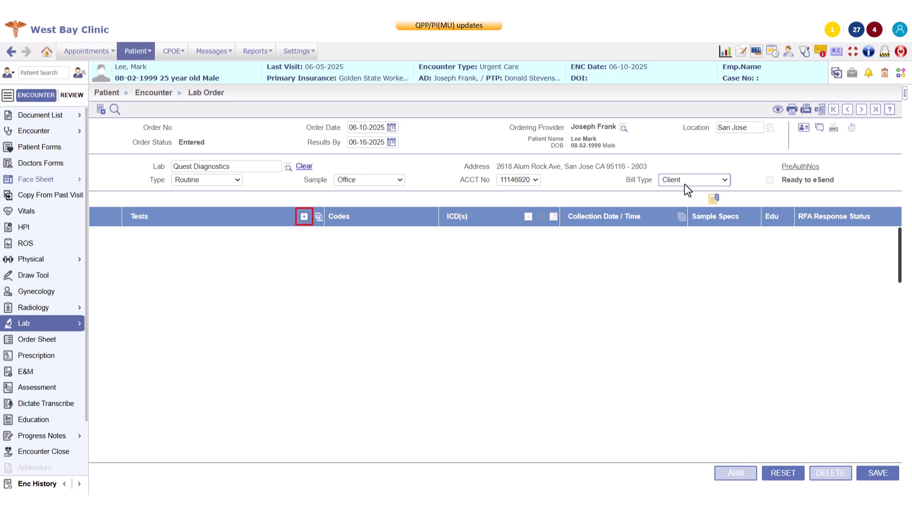
Step: Add 17-Ketosteroids, Urine and the CMP with Immune Workup order set to the order
click(304, 217)
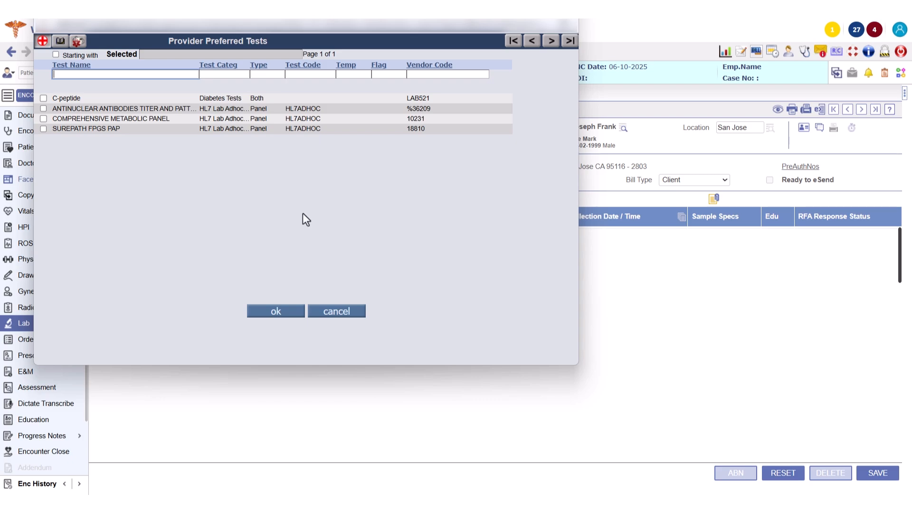
click(61, 43)
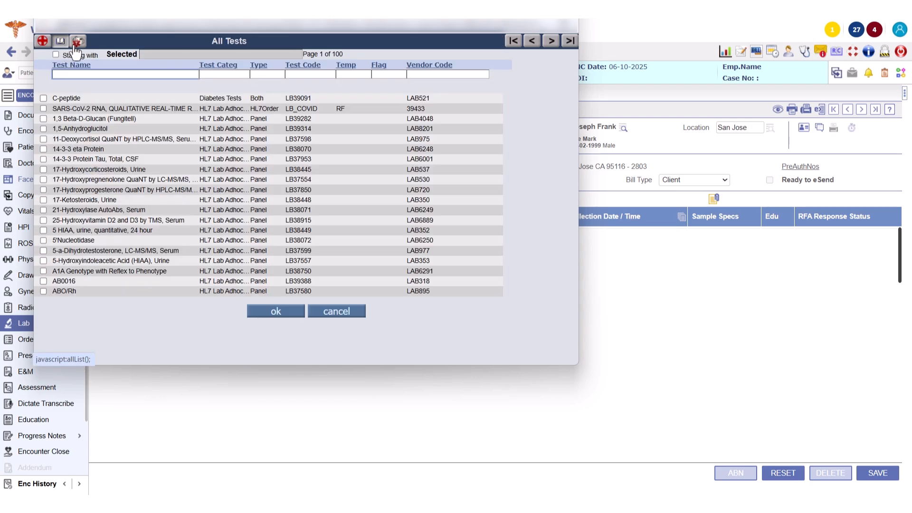
click(77, 46)
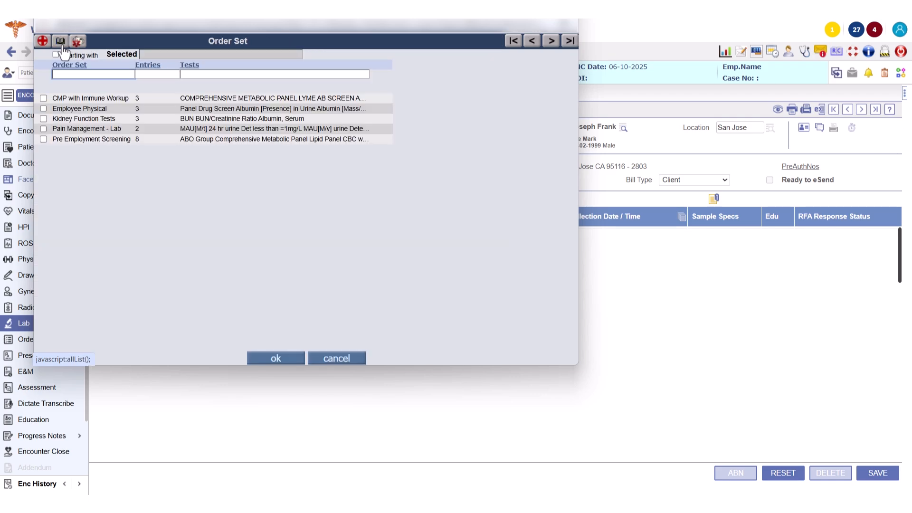
click(60, 42)
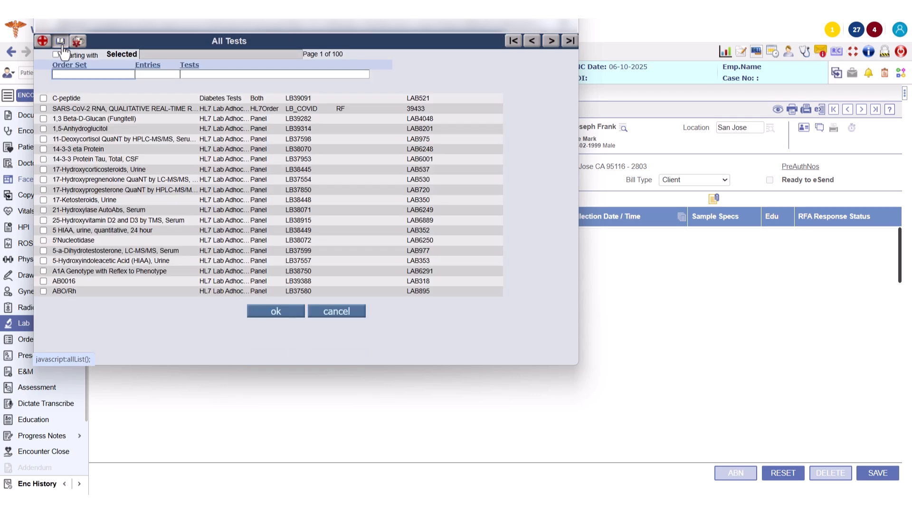
click(43, 199)
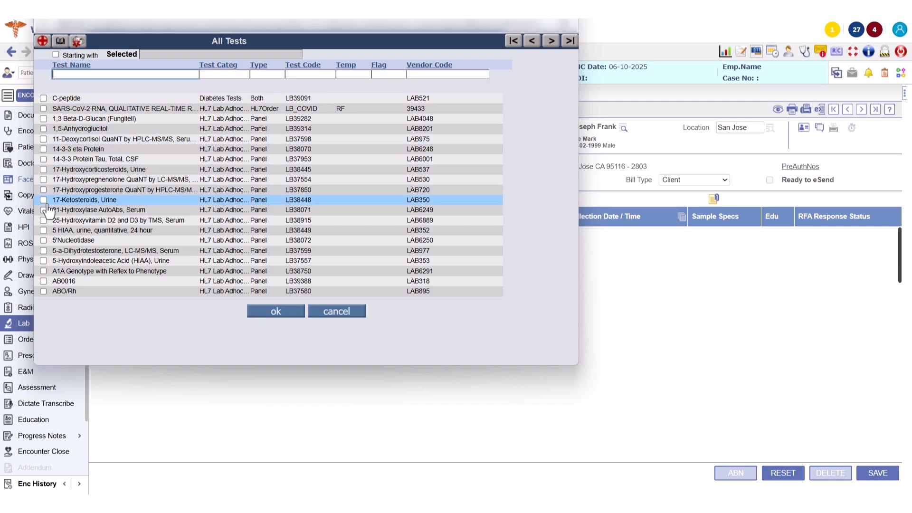
click(84, 44)
click(84, 98)
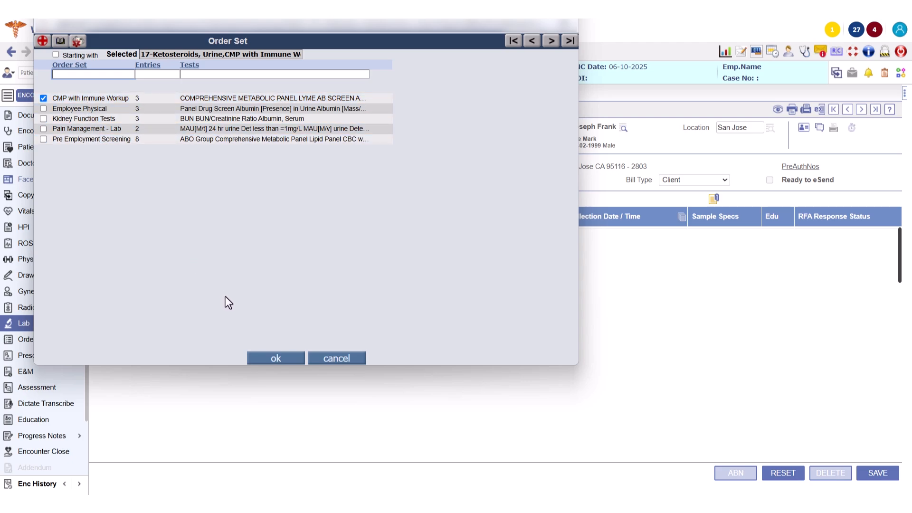
click(269, 360)
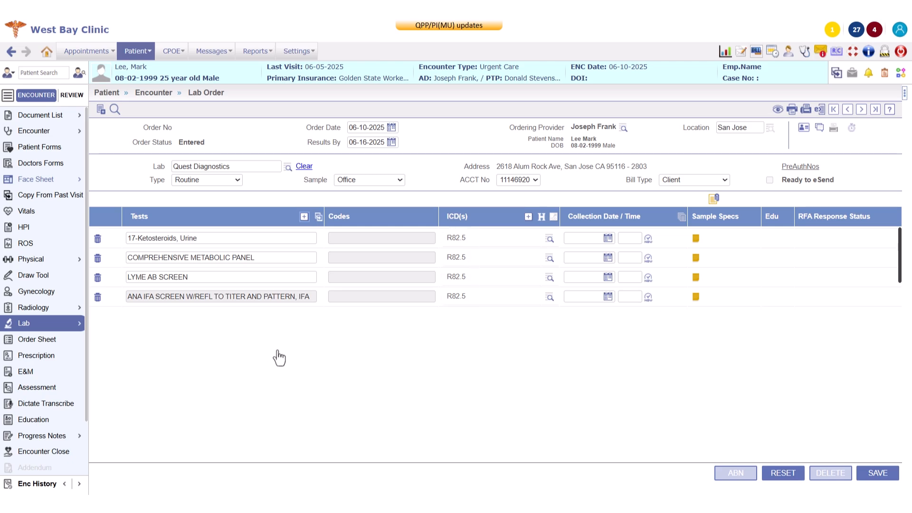
Step: Search all diagnosis codes and select R10.9, unspecified abdominal pain
click(528, 220)
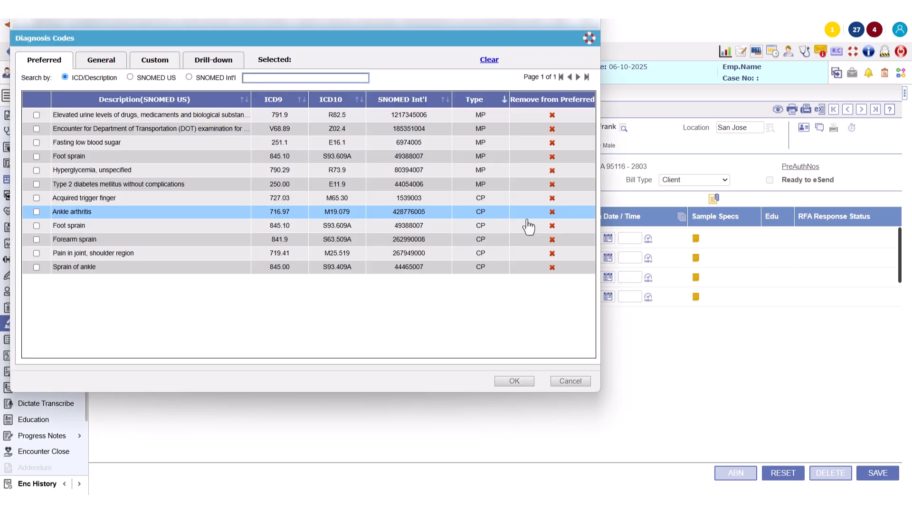
click(109, 63)
text(R10.9)
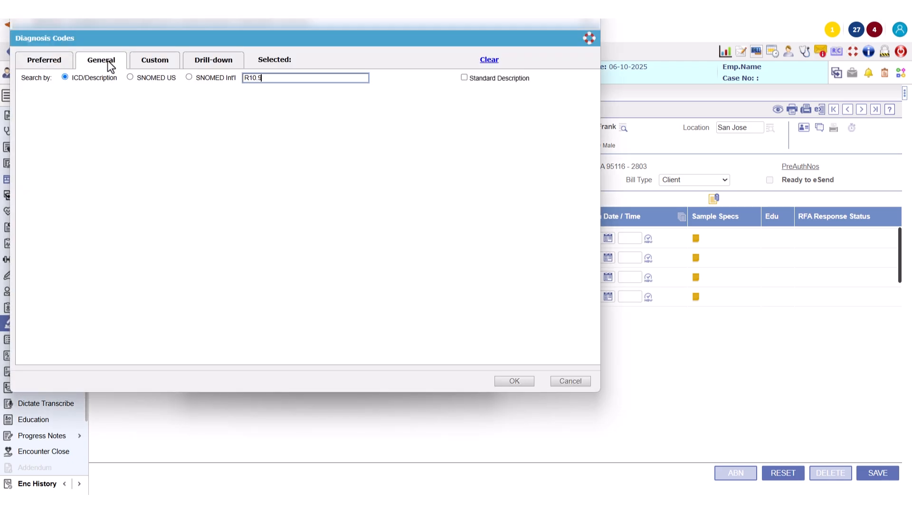
key(Return)
click(46, 115)
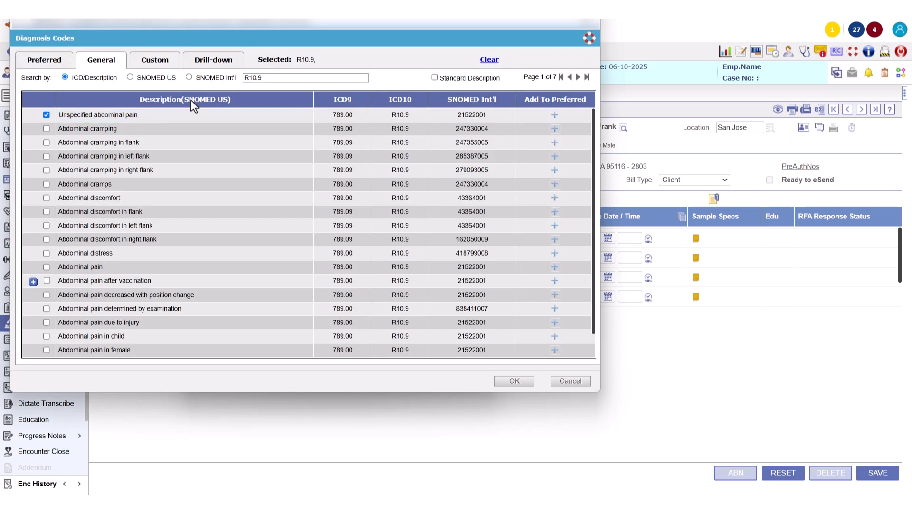
click(264, 79)
Step: Also select M35.9 and A69.20 and add all three codes to the assessment
key(BackSpace)
key(BackSpace)
key(BackSpace)
key(BackSpace)
key(BackSpace)
text(m)
key(BackSpace)
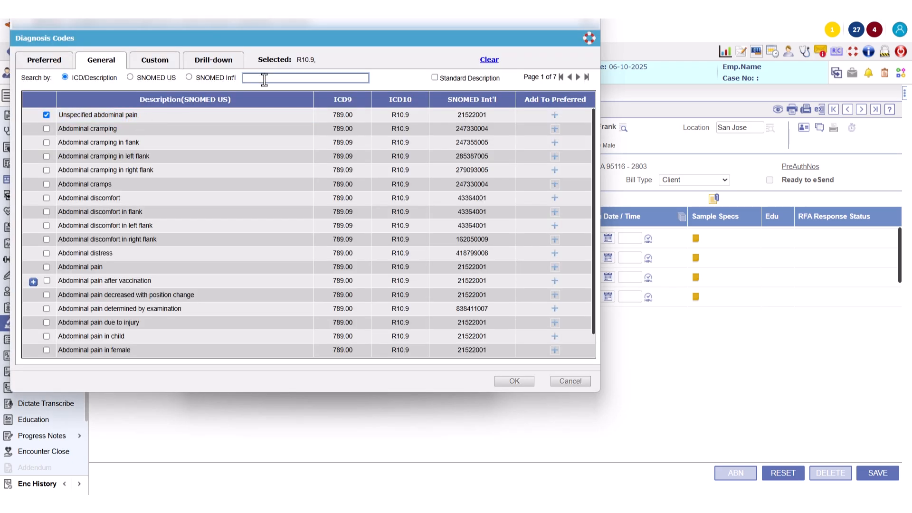
text(M35.9)
click(269, 82)
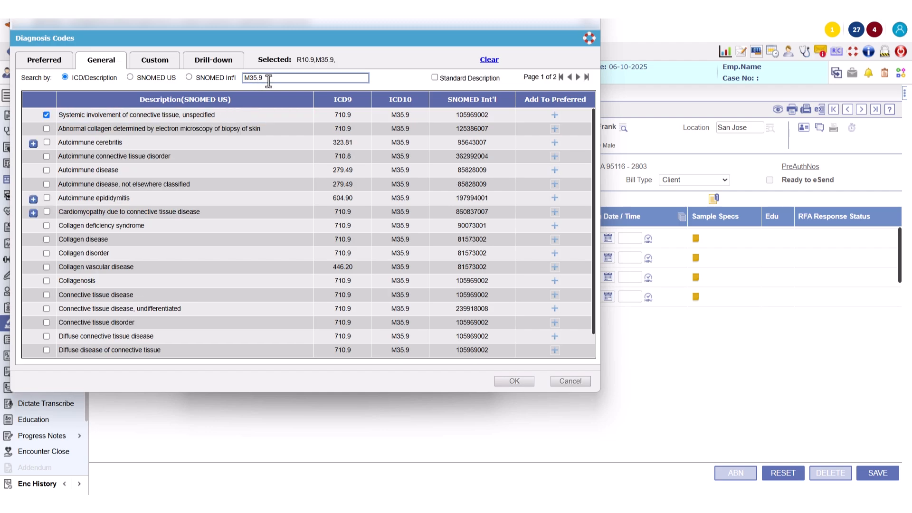
key(BackSpace)
key(BackSpace)
key(BackSpace)
key(BackSpace)
key(BackSpace)
text(A69.20)
click(46, 114)
click(514, 381)
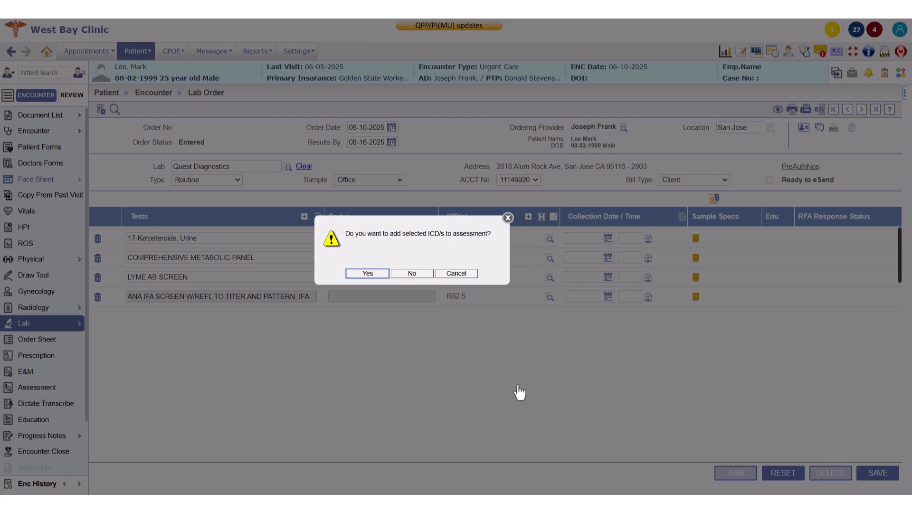
click(364, 273)
Step: Assign R10.9 to the metabolic panel, A69.20 to the Lyme screen, M35.9 to ANA
click(550, 259)
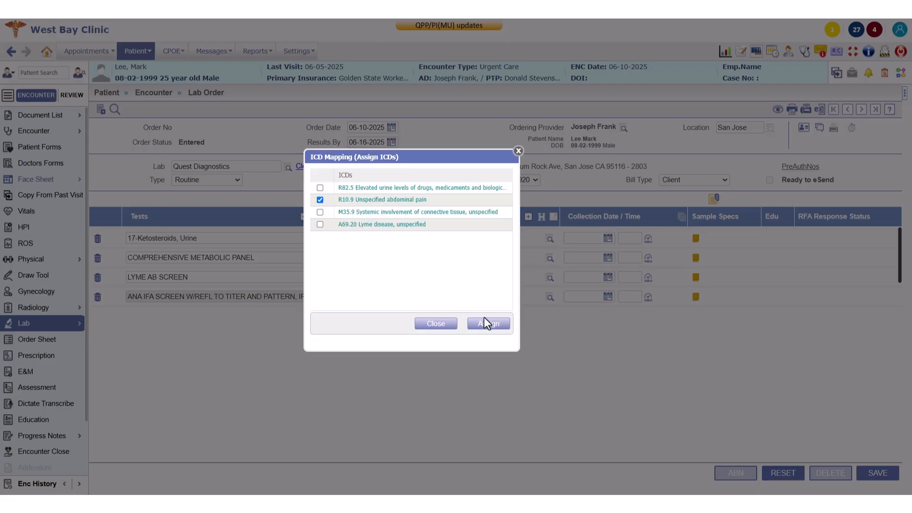
click(484, 318)
click(550, 278)
click(321, 224)
click(488, 323)
click(550, 298)
click(320, 211)
click(489, 325)
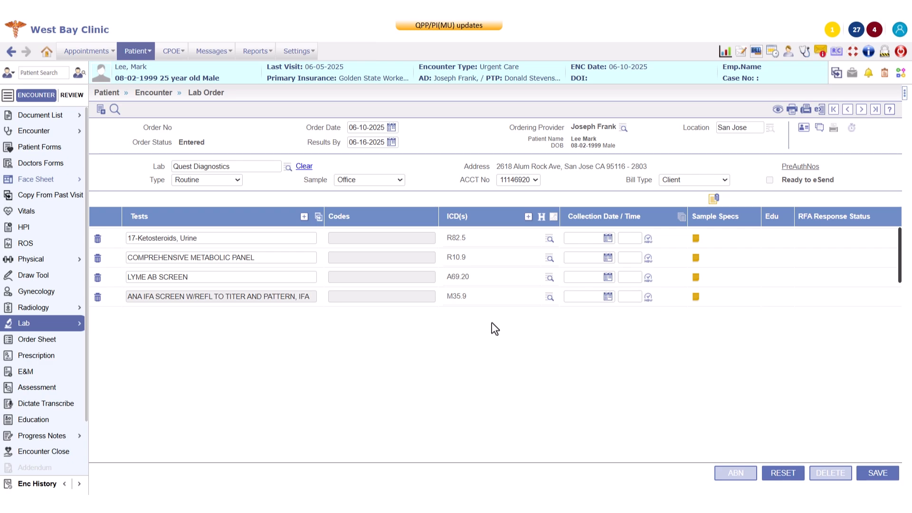
click(649, 238)
click(878, 473)
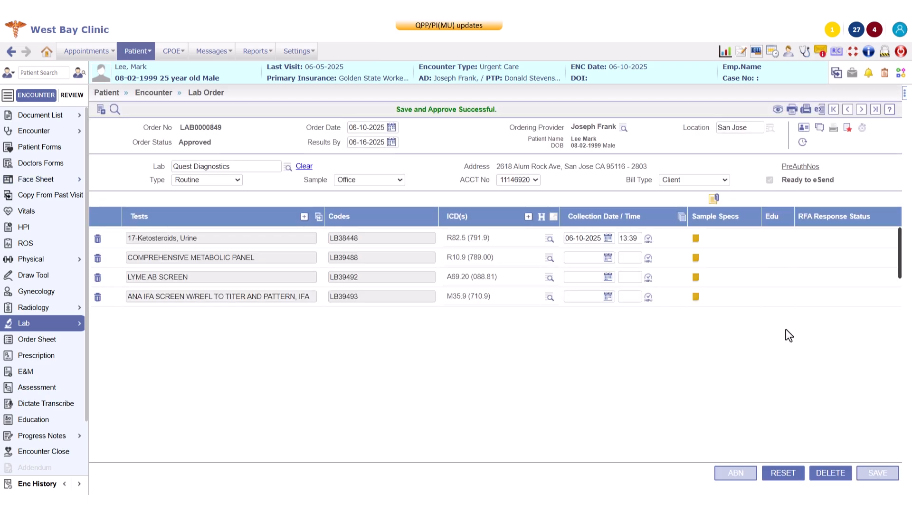
click(682, 217)
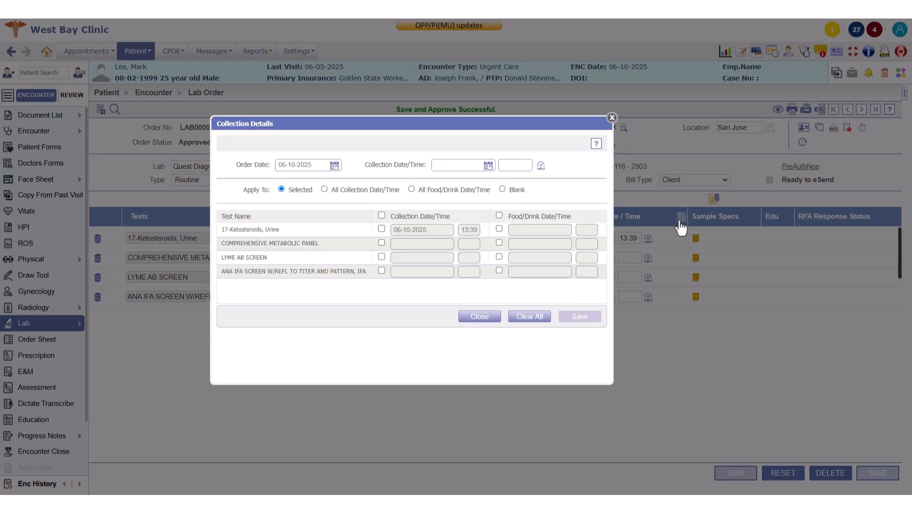
click(541, 165)
click(324, 189)
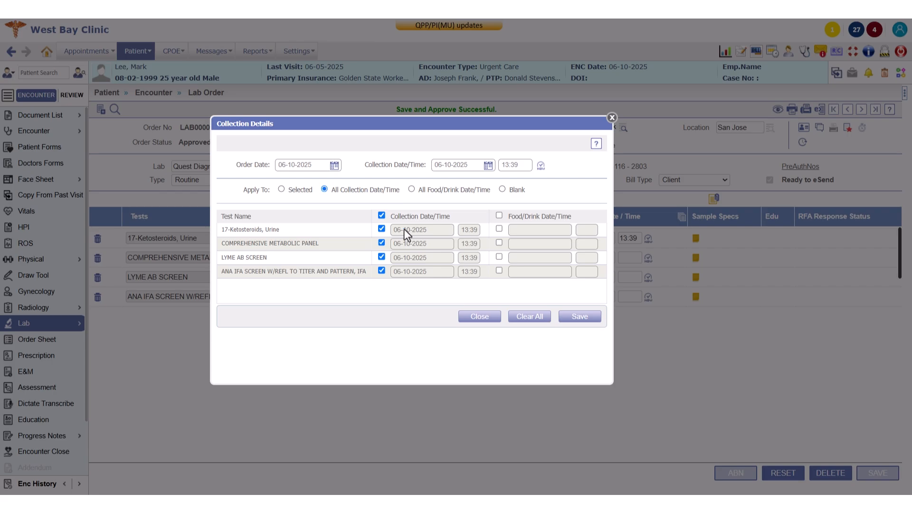
click(580, 316)
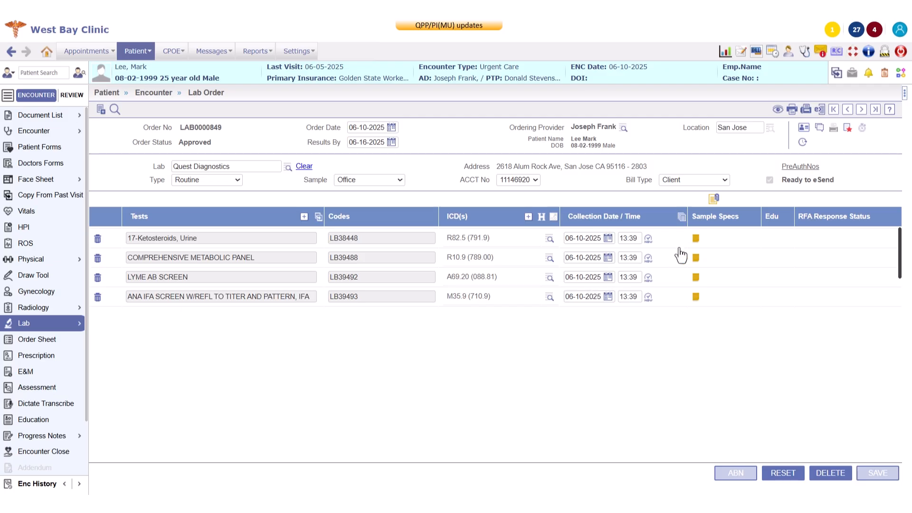
click(697, 238)
Step: Add sample note '24 hour urine collection required' and lab comment 'Refrigerate specimen during collection period'
text(24 hour)
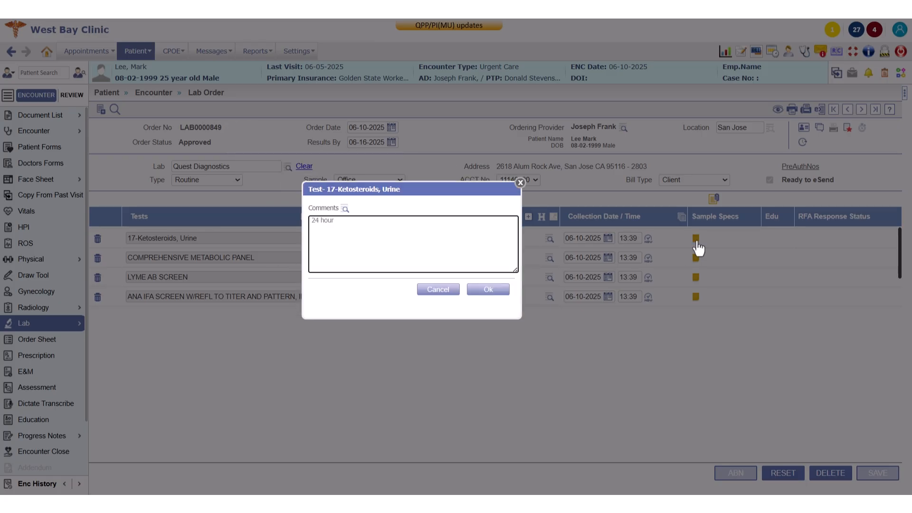
text( urine collection required)
click(493, 291)
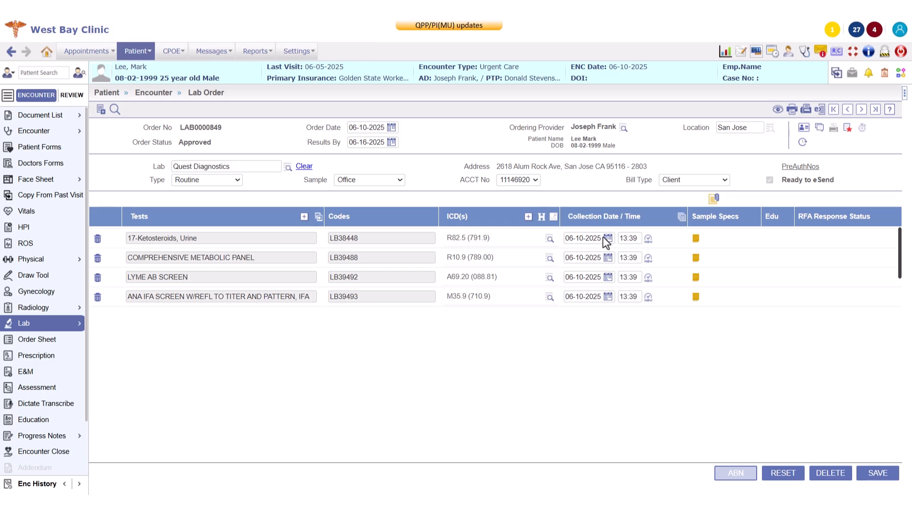
click(820, 132)
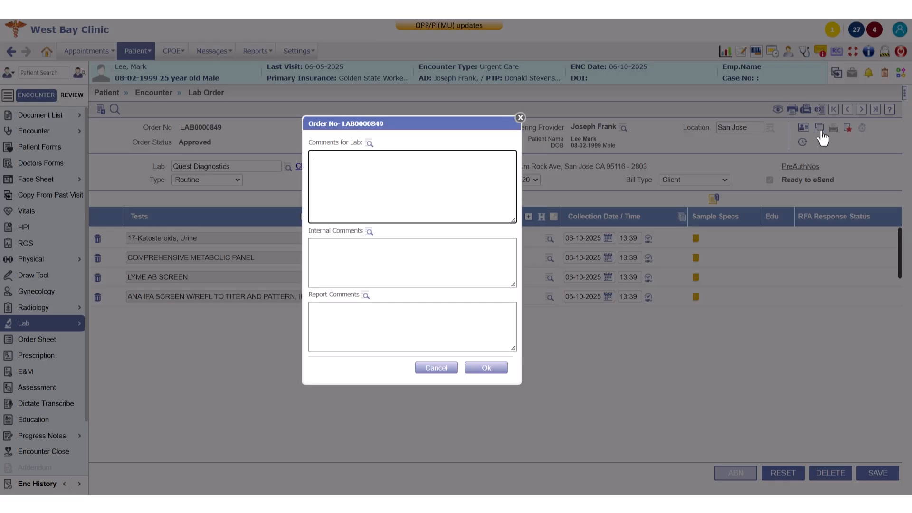
text(Refrigerate specimen during collection period)
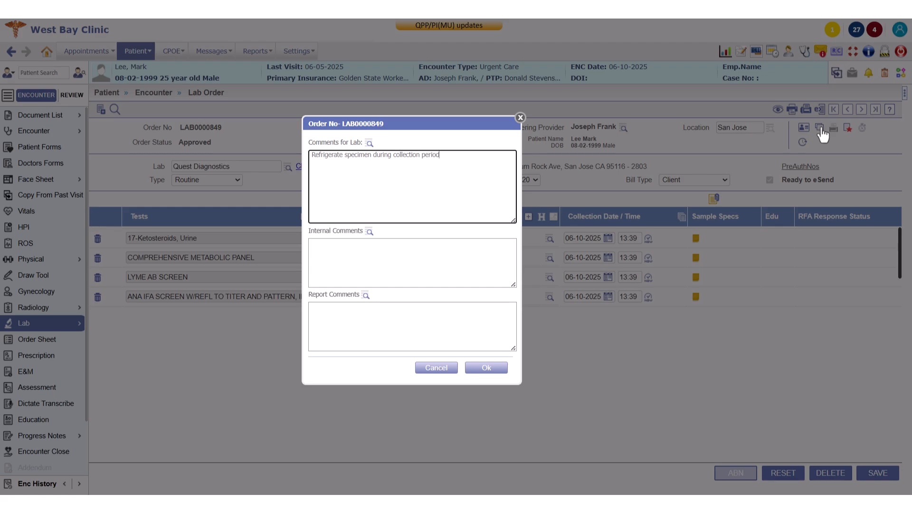
click(488, 369)
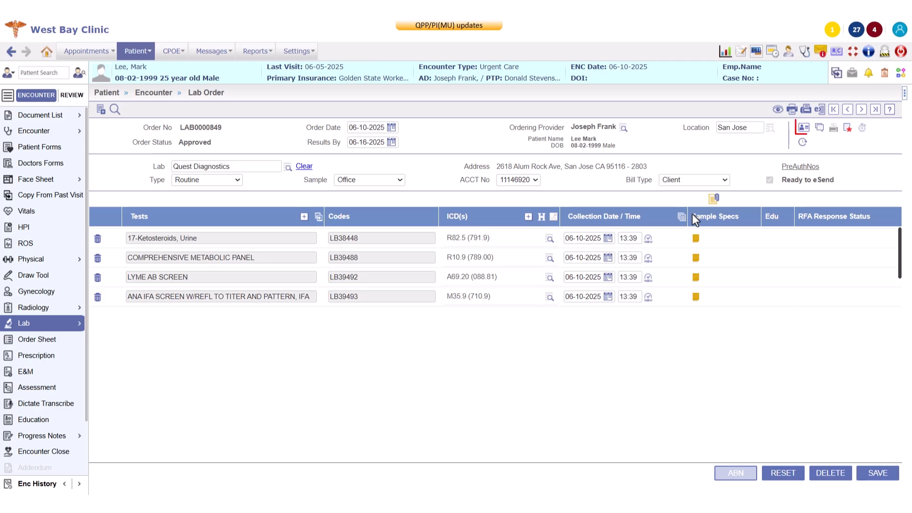
Step: Save 17-Ketosteroids' required data as 24 Hour collection with Urine specimen type
click(802, 131)
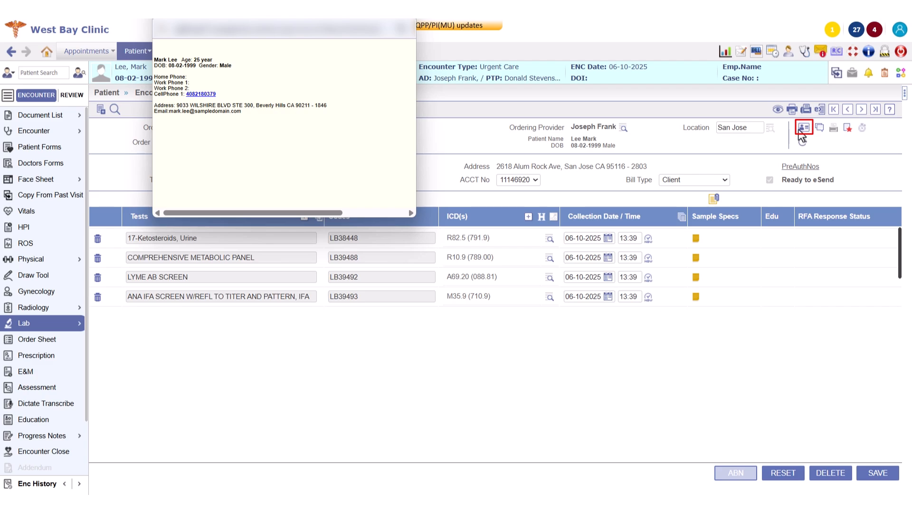
click(411, 22)
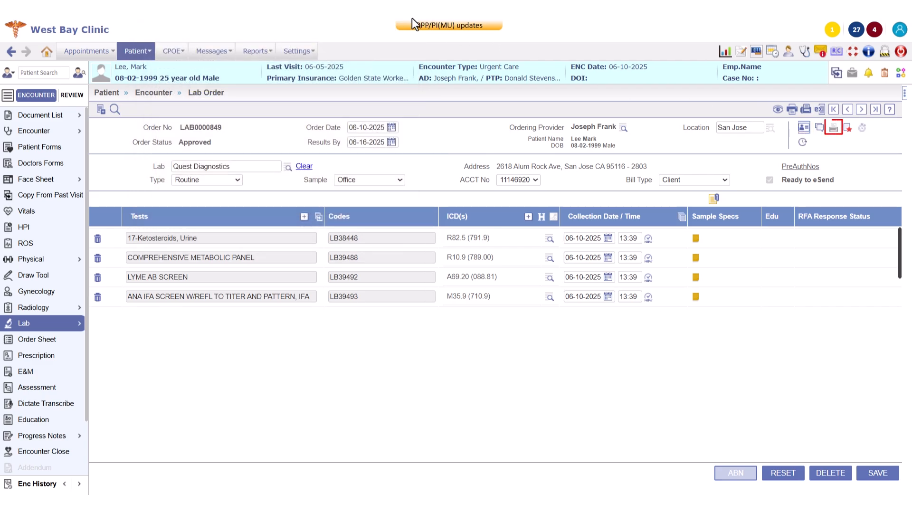
click(849, 129)
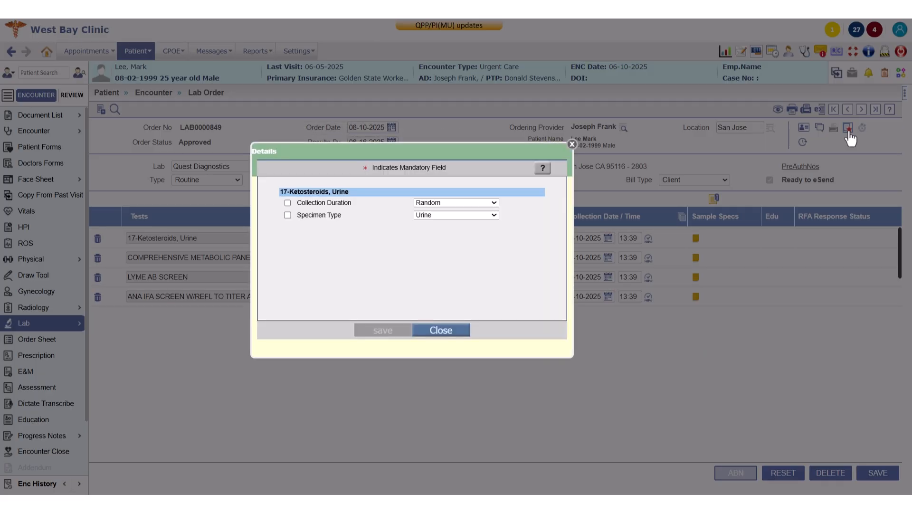
click(467, 206)
click(465, 223)
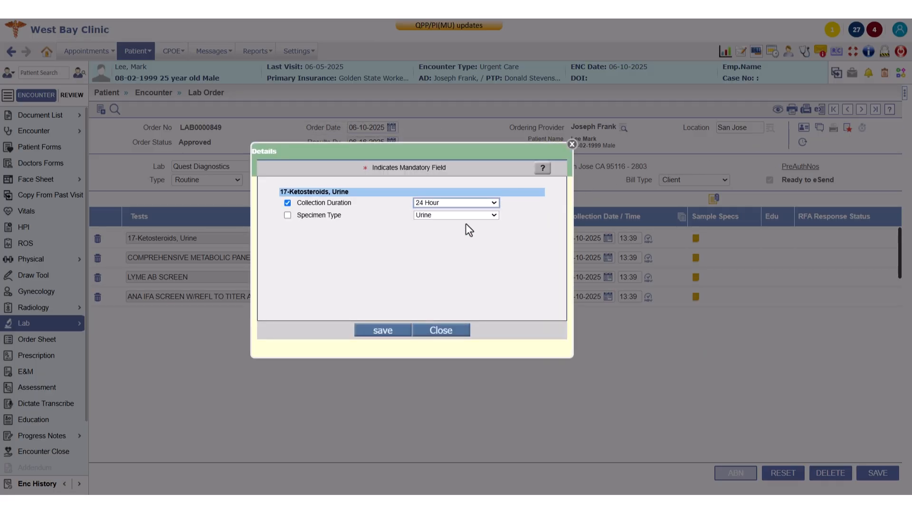
click(289, 216)
click(376, 331)
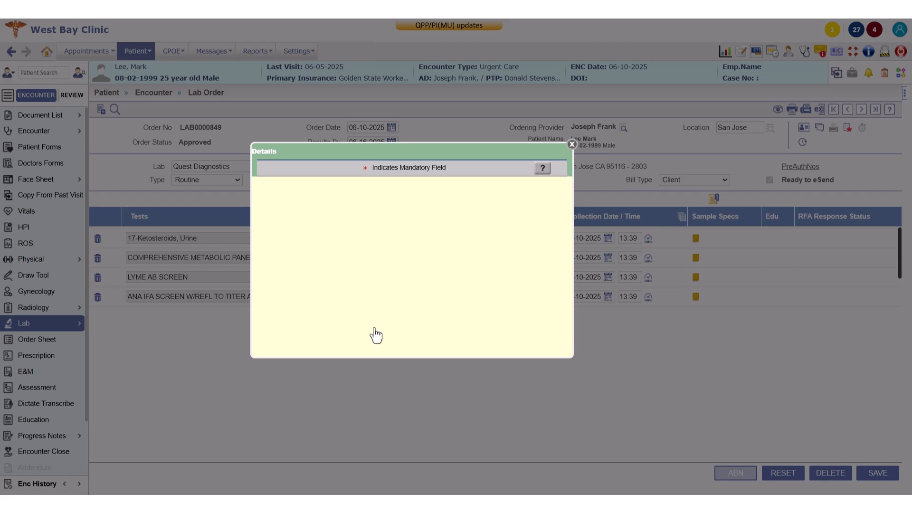
click(450, 330)
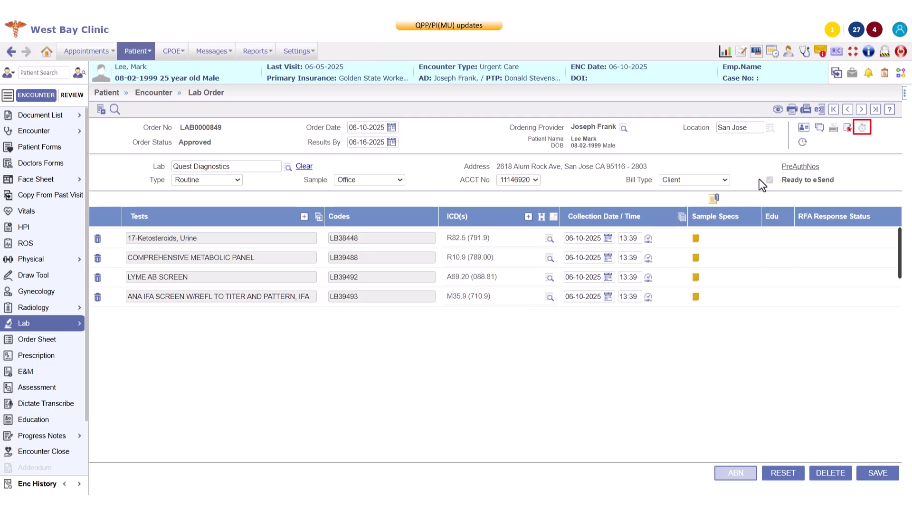
click(863, 128)
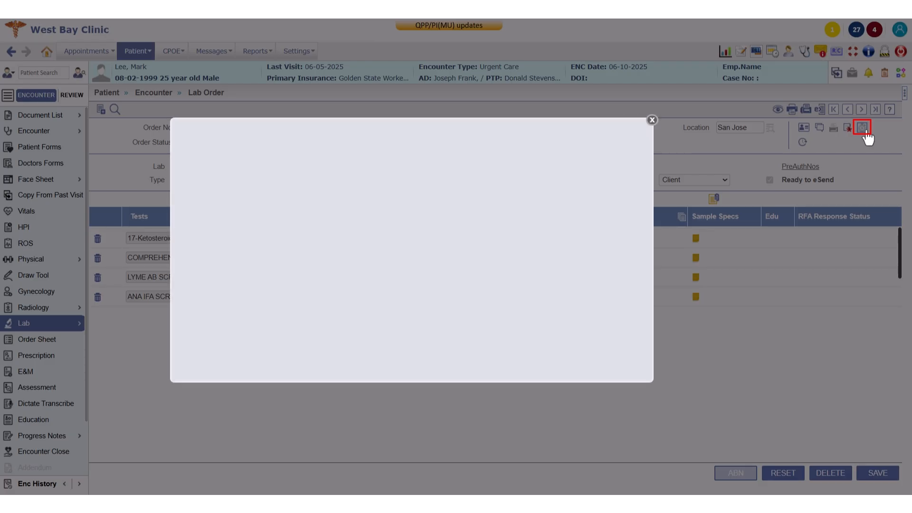
click(628, 340)
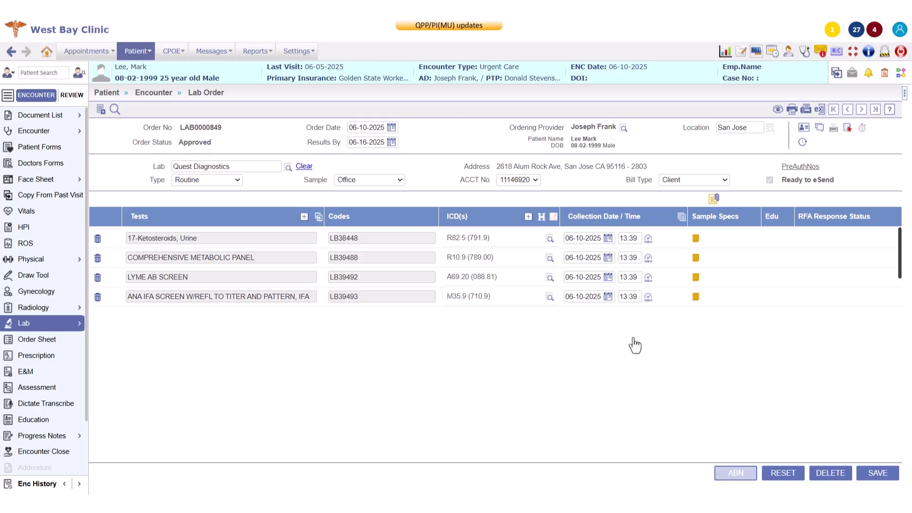
Step: Save the order and e-send it to Quest Diagnostics, acknowledging the confirmation
click(878, 474)
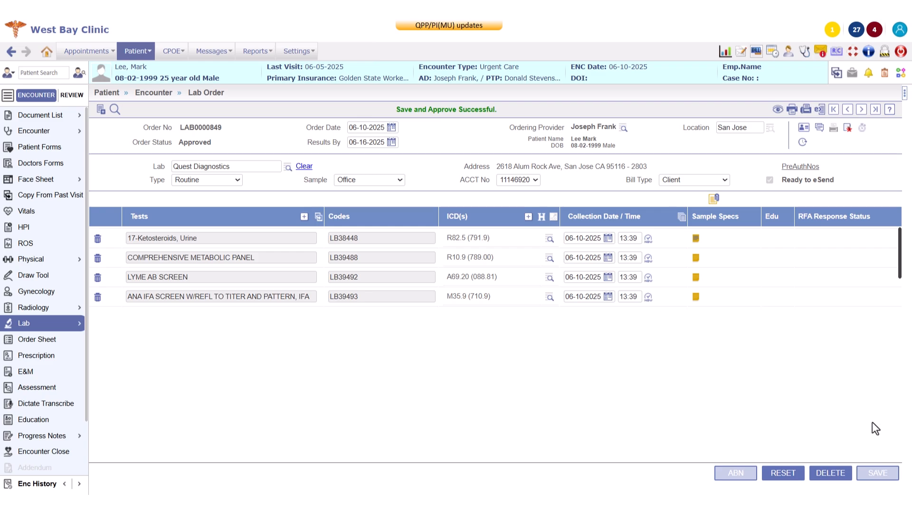
click(820, 113)
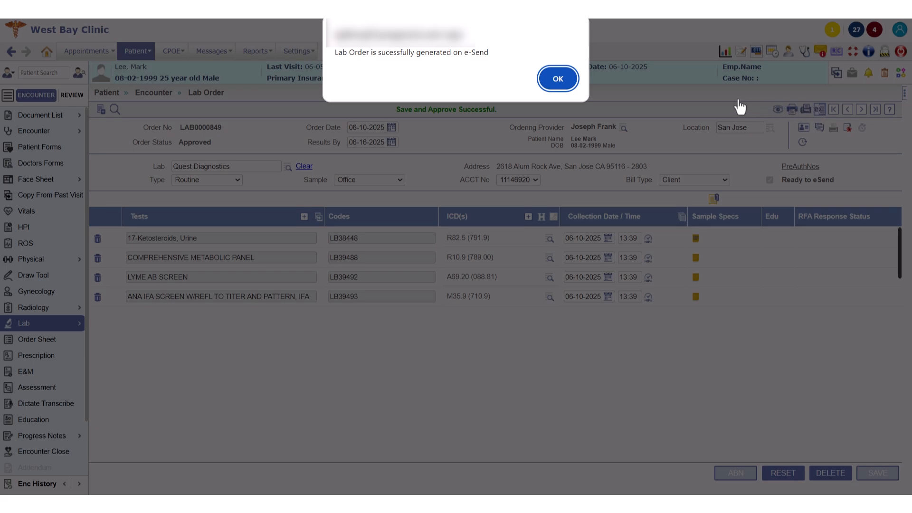
click(565, 80)
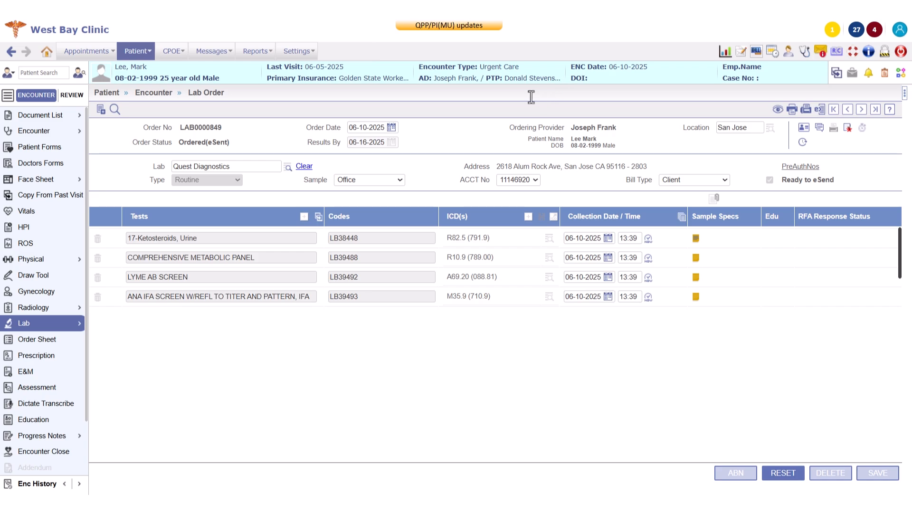
click(76, 325)
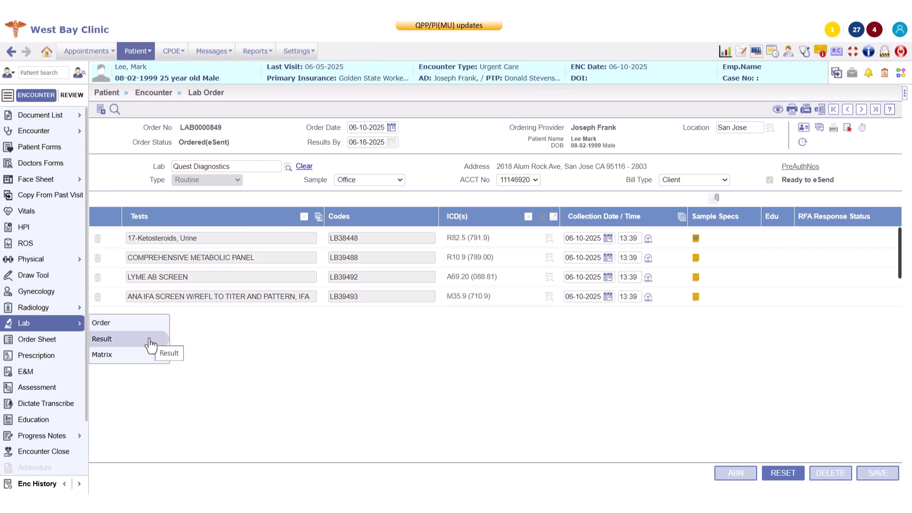
click(172, 51)
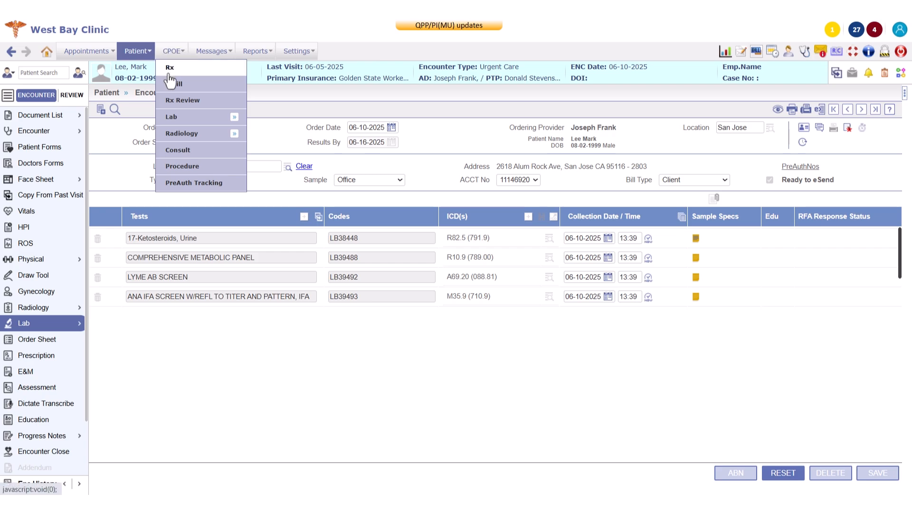
mouse_move(172, 119)
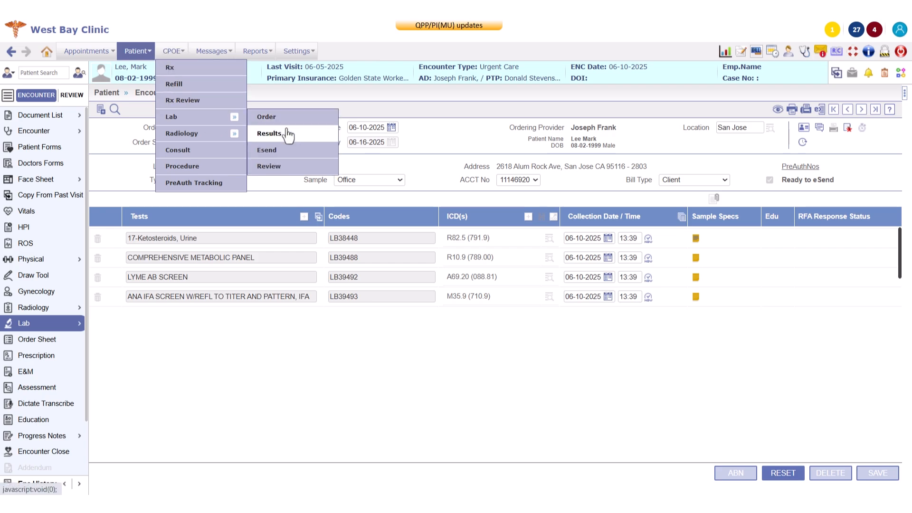
click(269, 134)
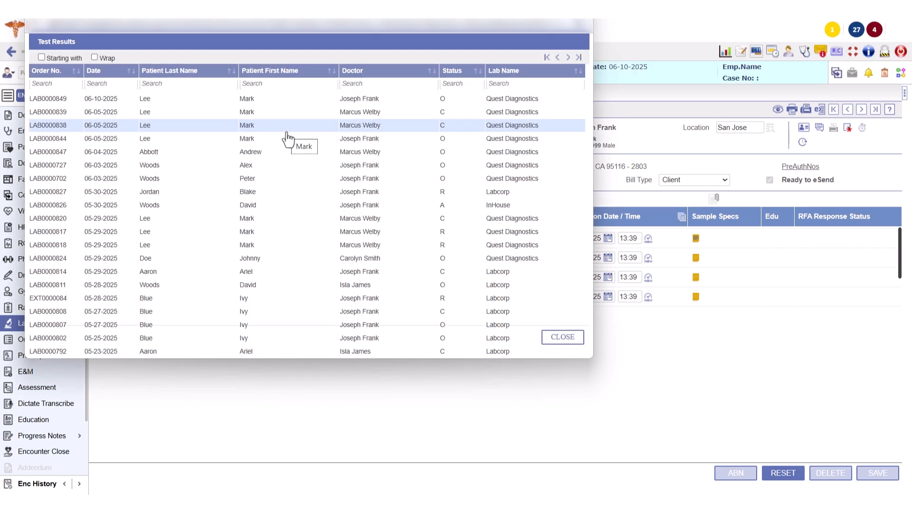
click(248, 99)
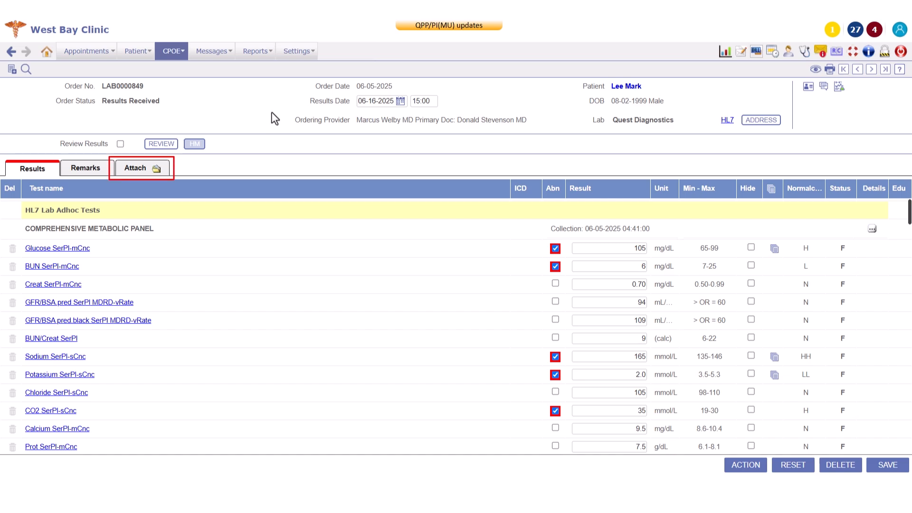
click(153, 179)
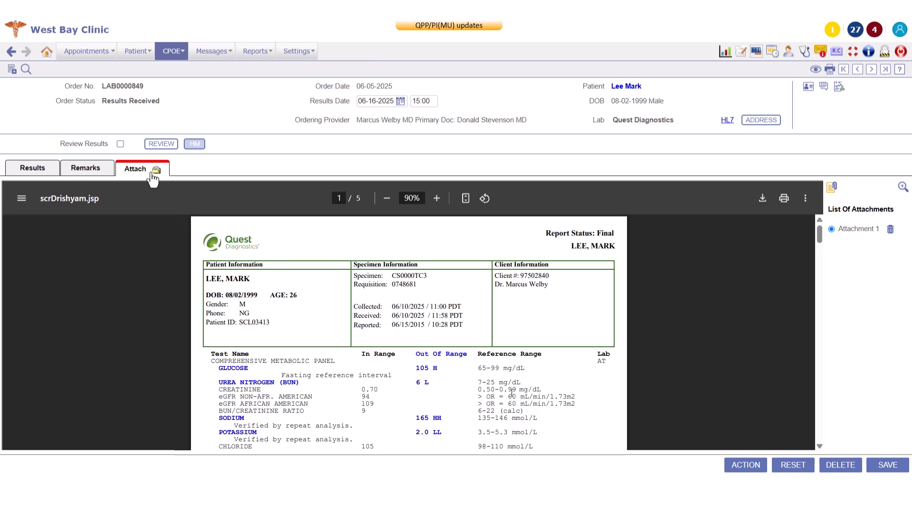
click(35, 175)
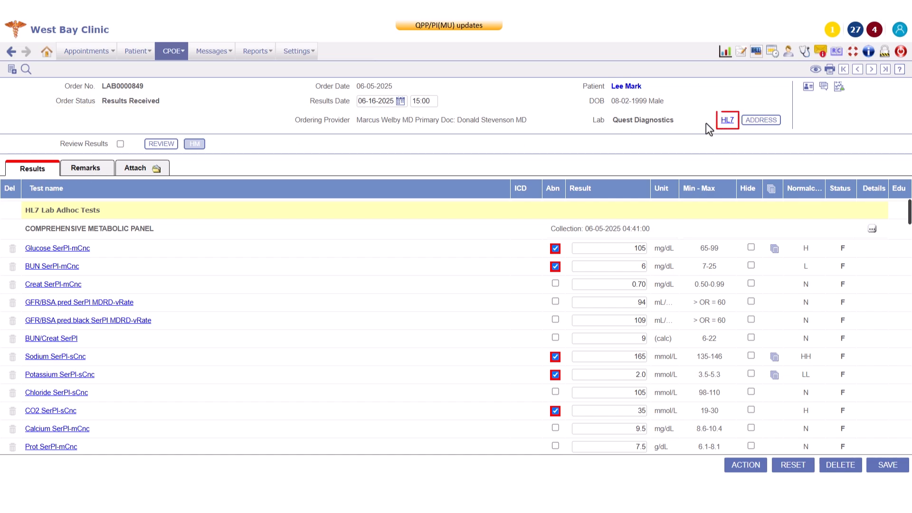
click(730, 125)
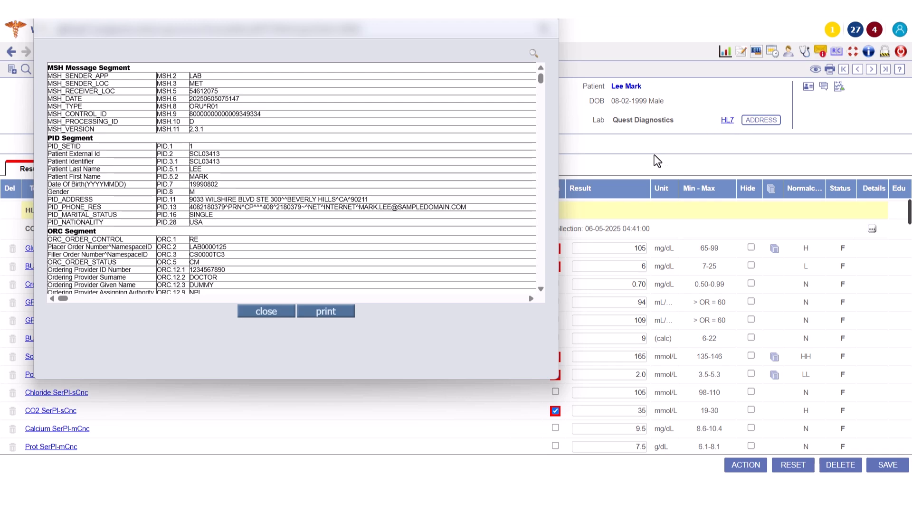
click(266, 316)
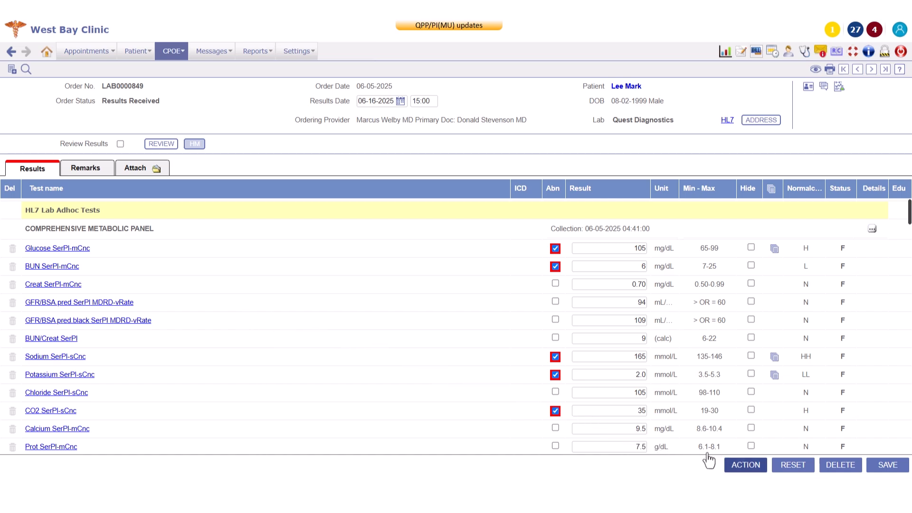
Step: Create a Schedule an Appointment task assigned to the medical assistant, found by name search
click(754, 469)
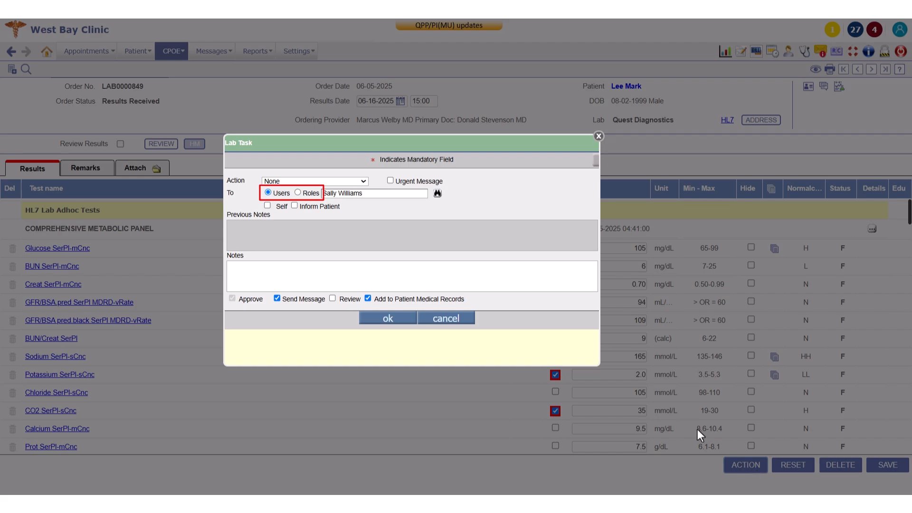
click(328, 295)
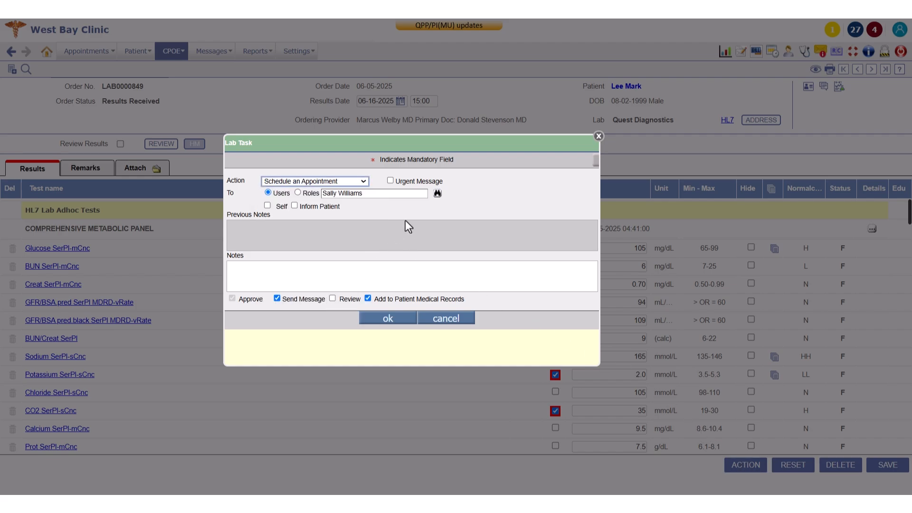
click(437, 193)
text(chamber)
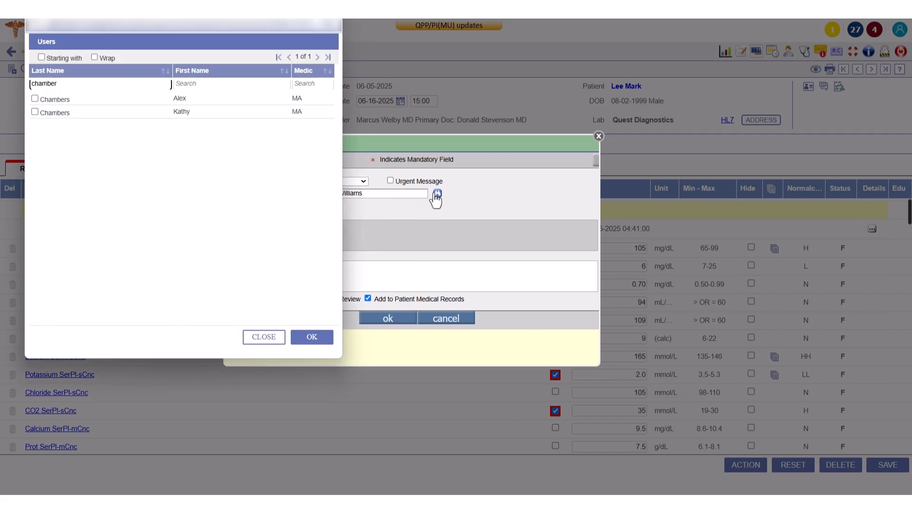
click(162, 100)
click(312, 337)
Step: Add the note 'Abnormal CMP results received, schedule follow up appt within next 3 days' and save as reviewed
click(290, 284)
text(Abnormal CMP results received, schedule follow up appt within next 3 days)
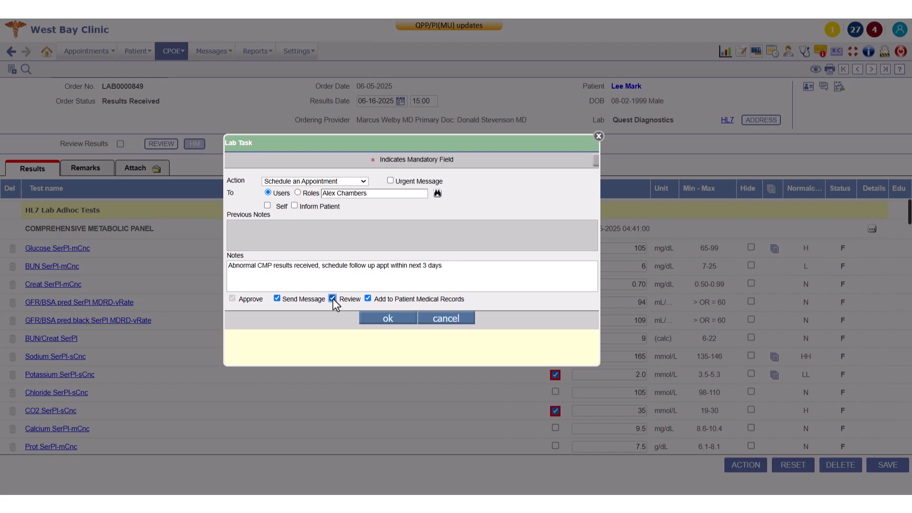
click(384, 318)
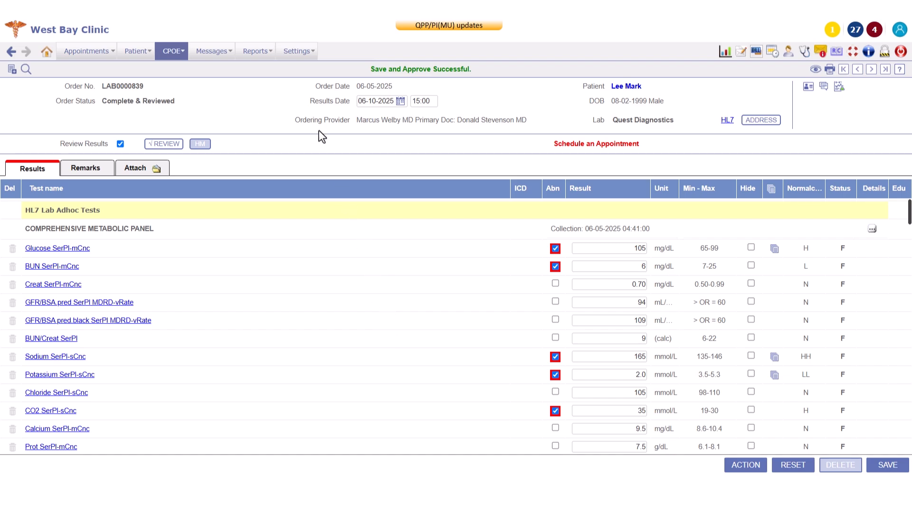
click(292, 64)
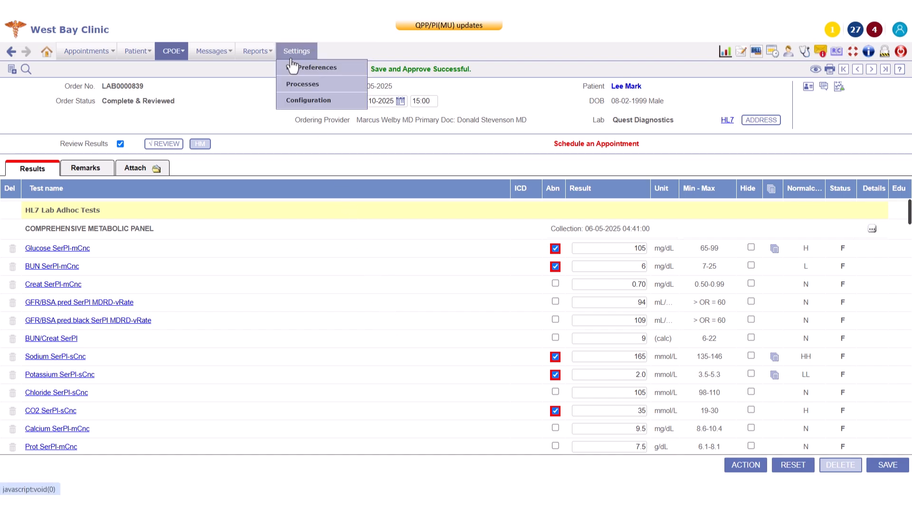
Step: Open the HL7 Import Log from Settings > Configuration to list the failed ORU R01 messages
click(289, 102)
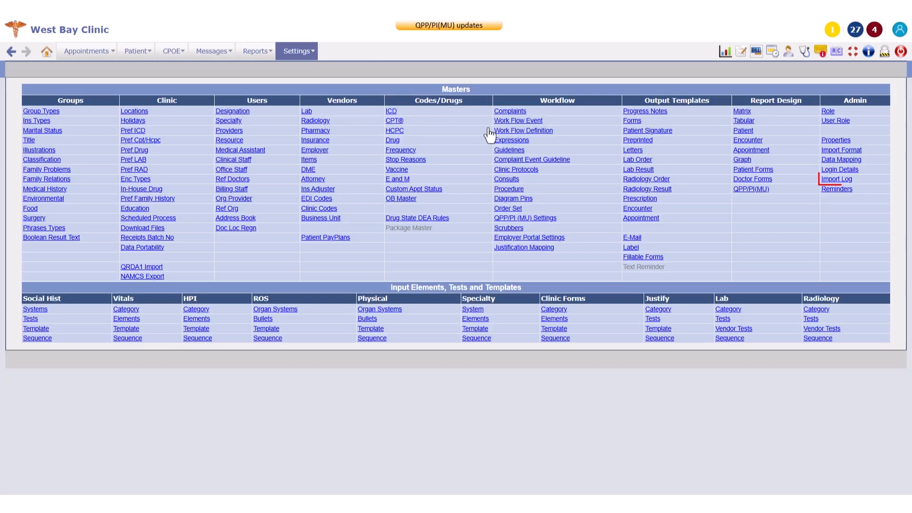
click(827, 184)
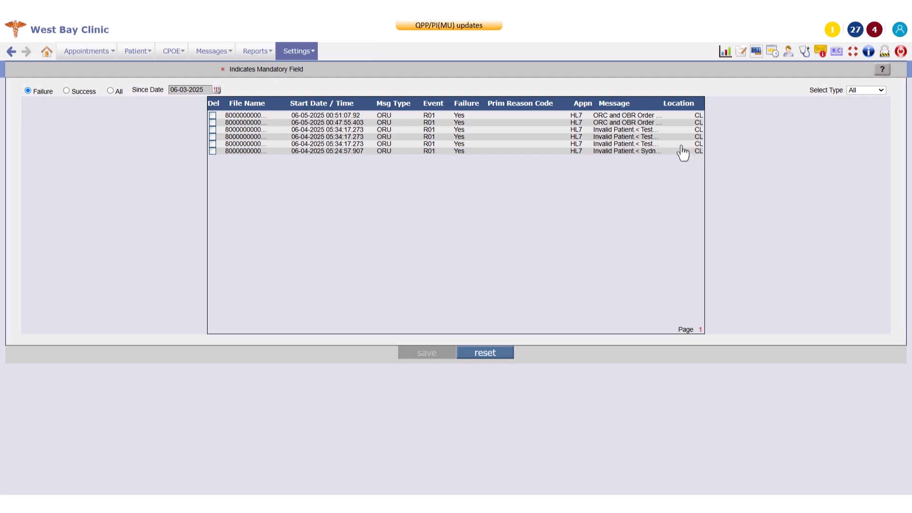
Step: Match the first failed HL7 message to the patient's existing chart, found by last and first name, and reprocess it
click(550, 119)
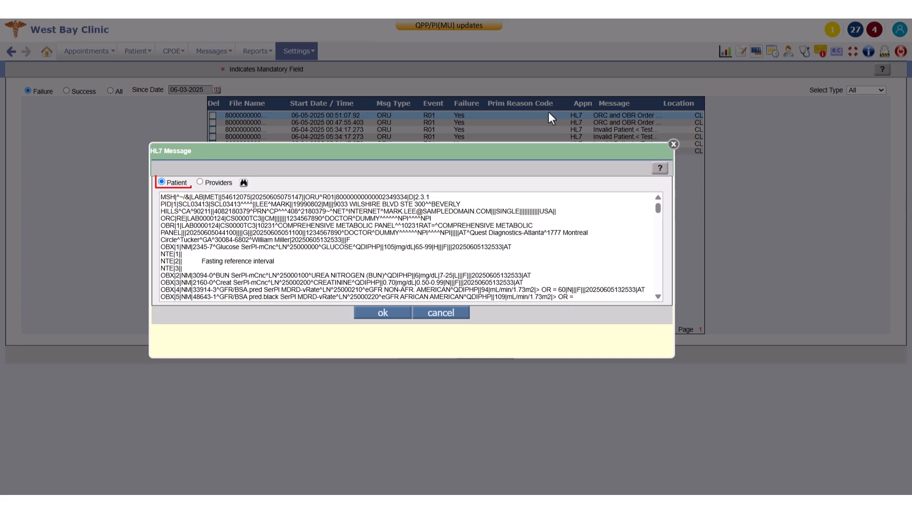
click(244, 183)
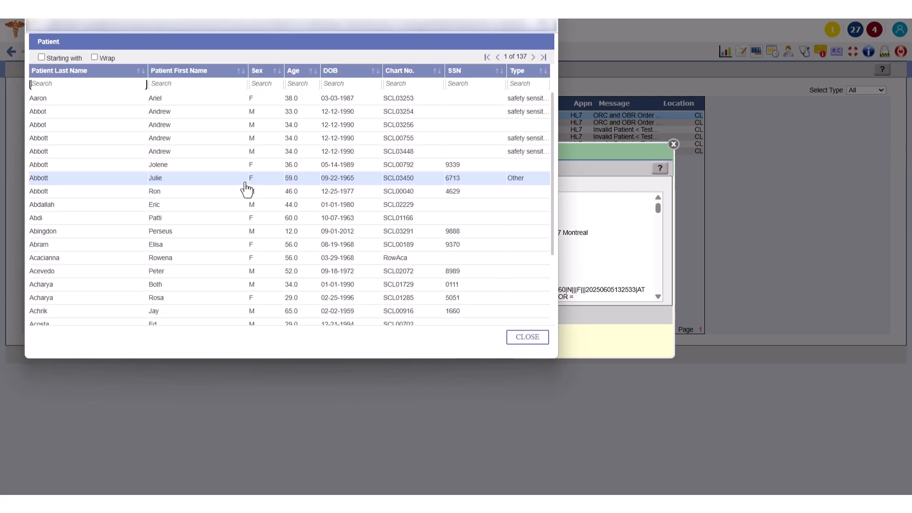
key(Tab)
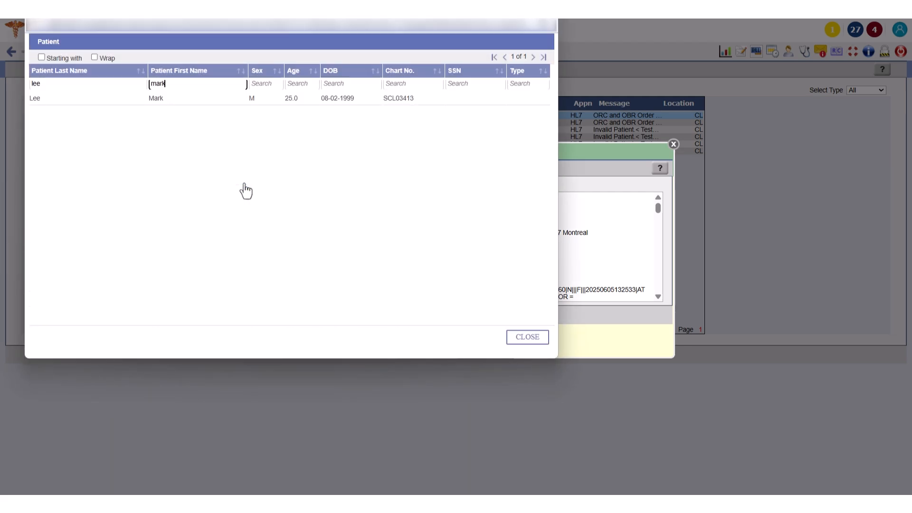
click(154, 99)
click(381, 314)
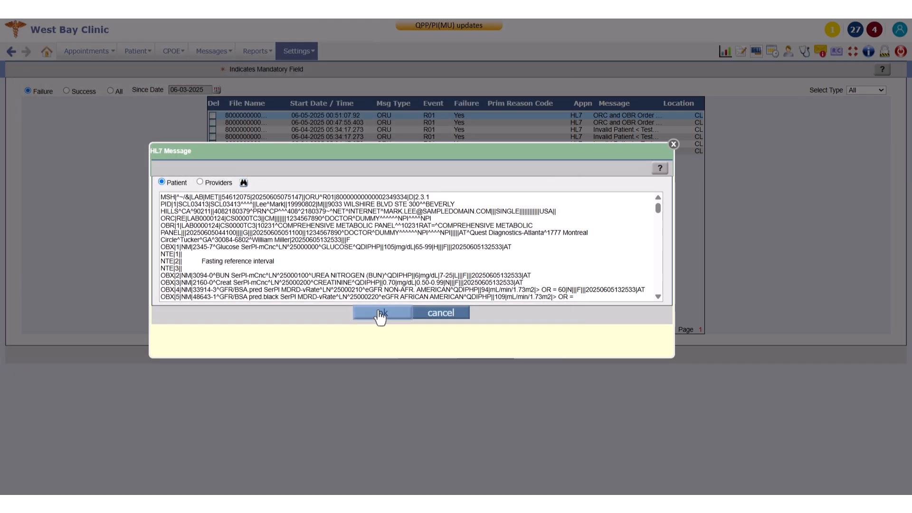